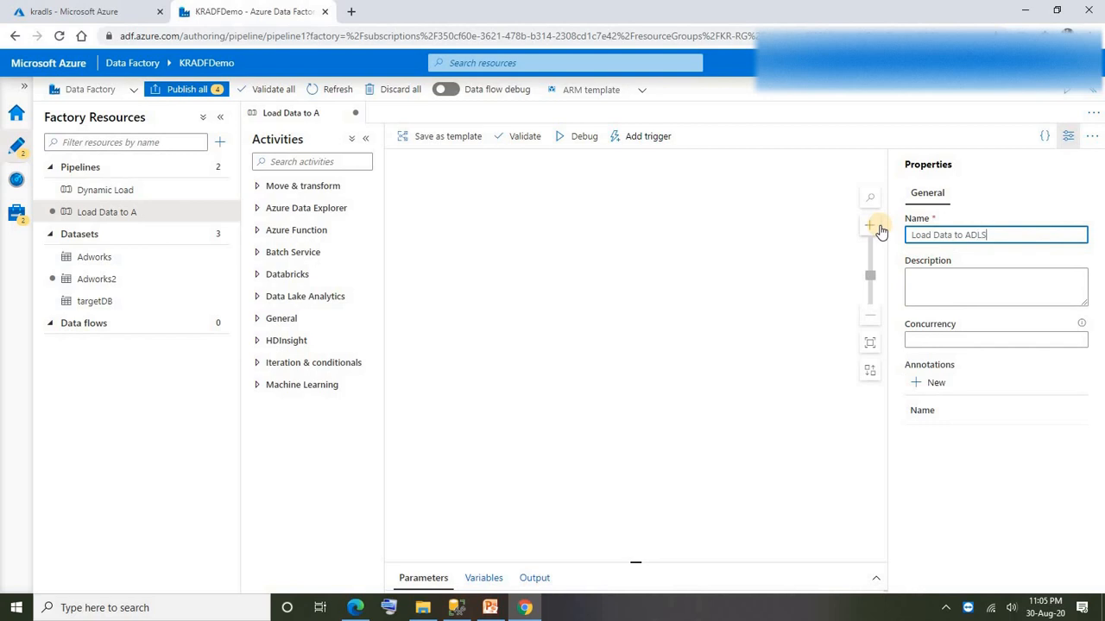
Add a Copy data activity to the canvas of the Load Data to ADLS pipeline
click(596, 237)
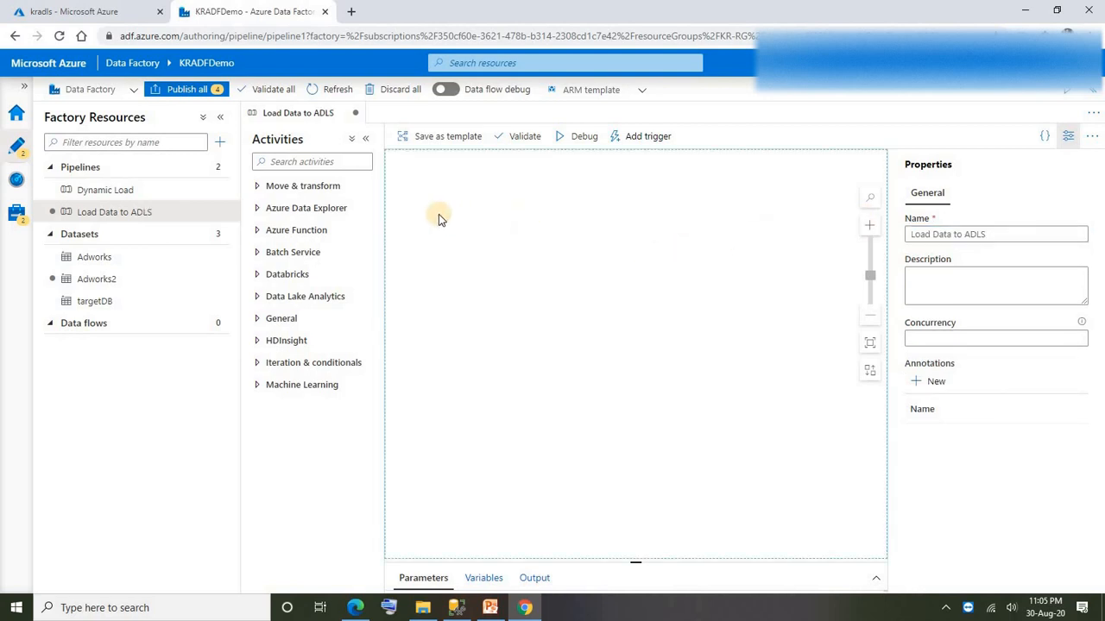
click(258, 188)
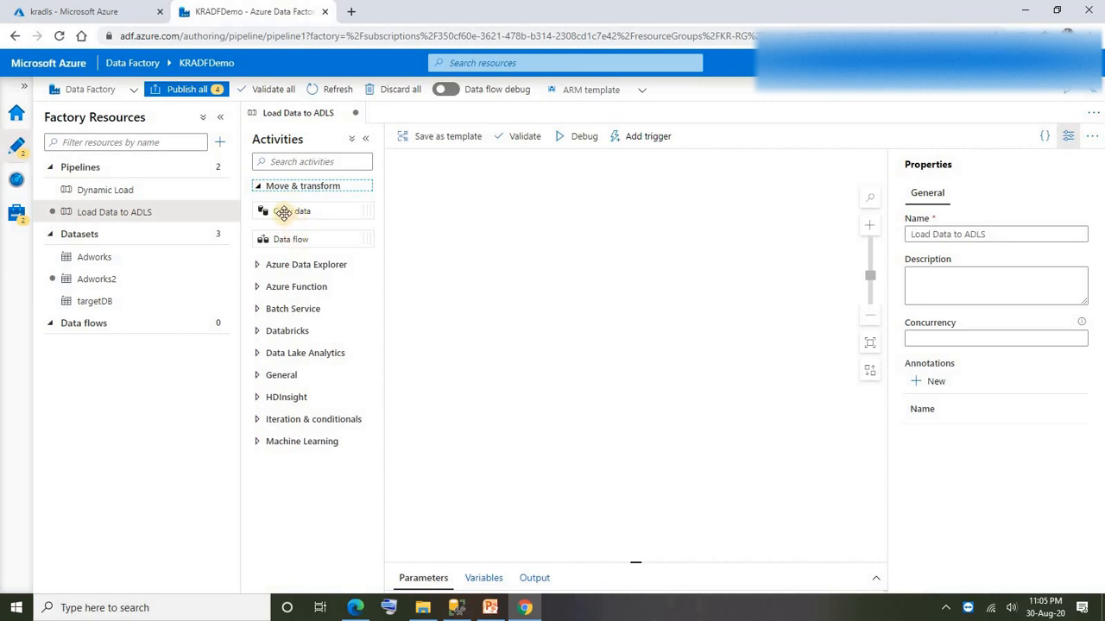
drag(284, 214, 589, 240)
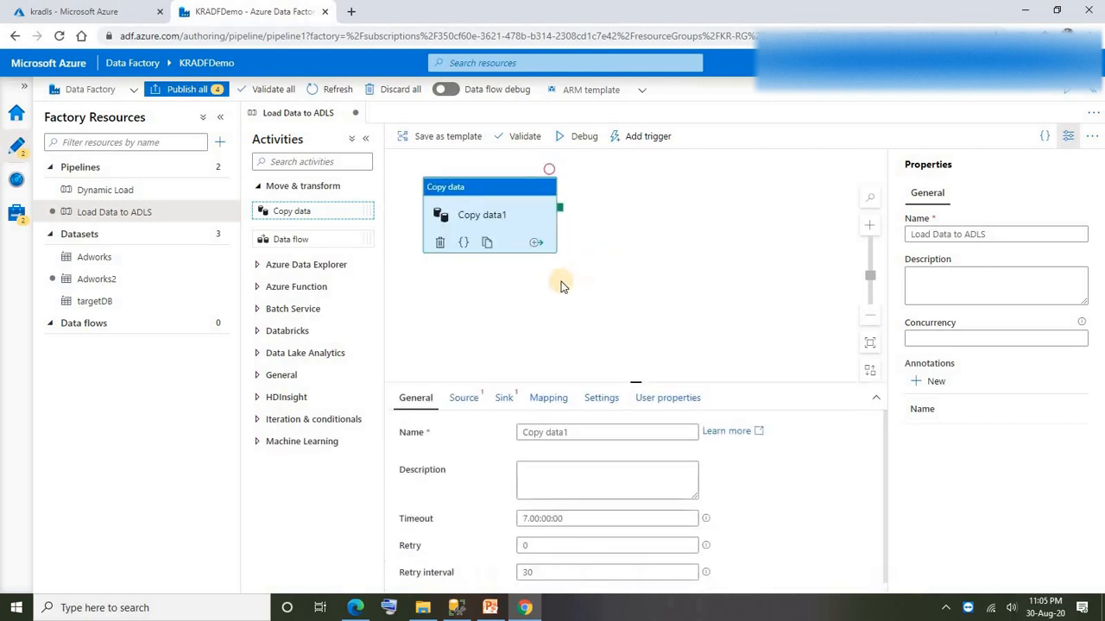
drag(495, 192, 539, 193)
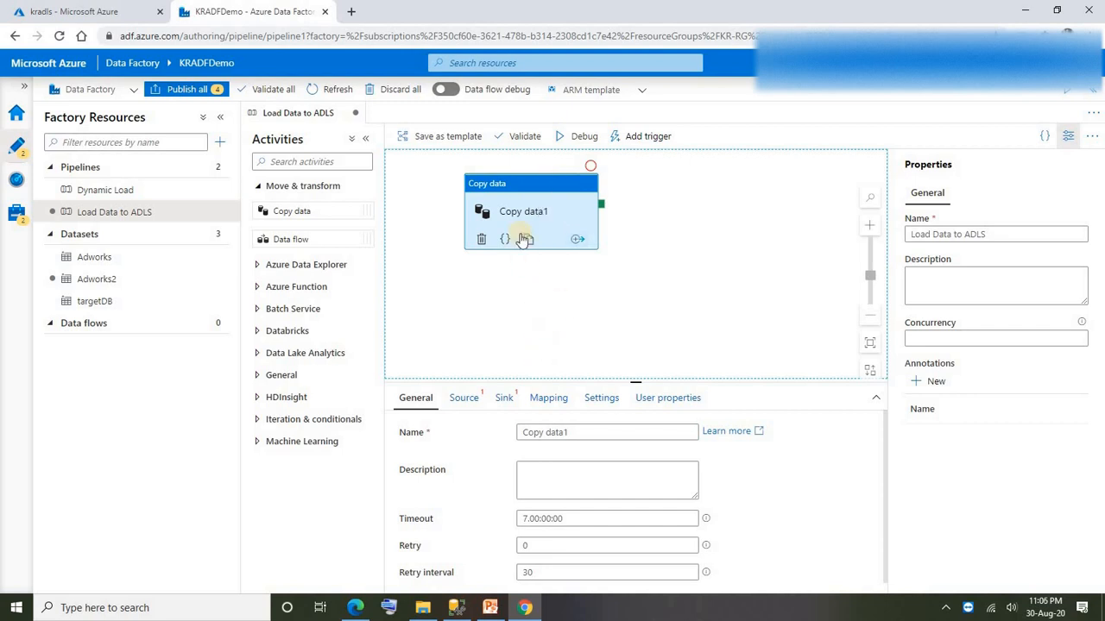
Start a new source dataset for the copy activity, using Azure SQL Database as the data store
click(463, 400)
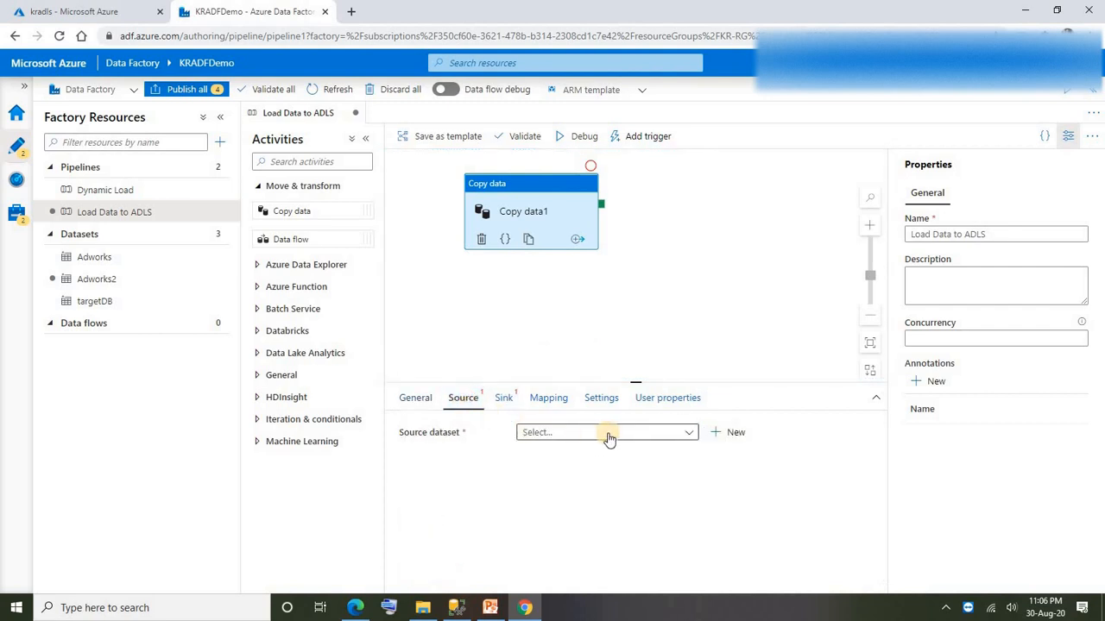
click(735, 434)
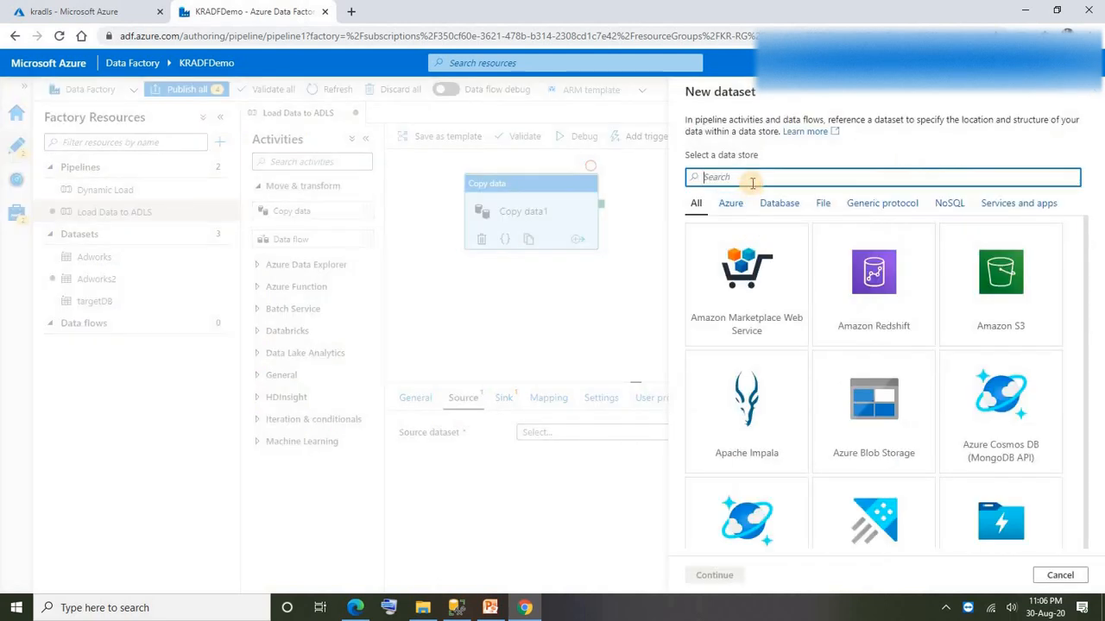
text(azure )
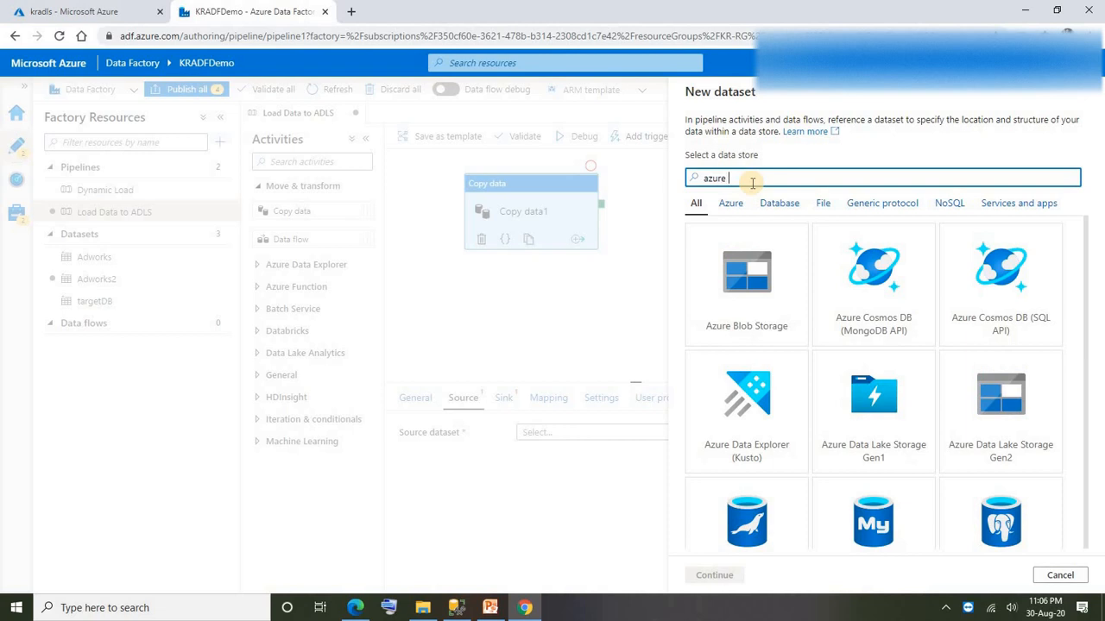
text(sql)
click(746, 312)
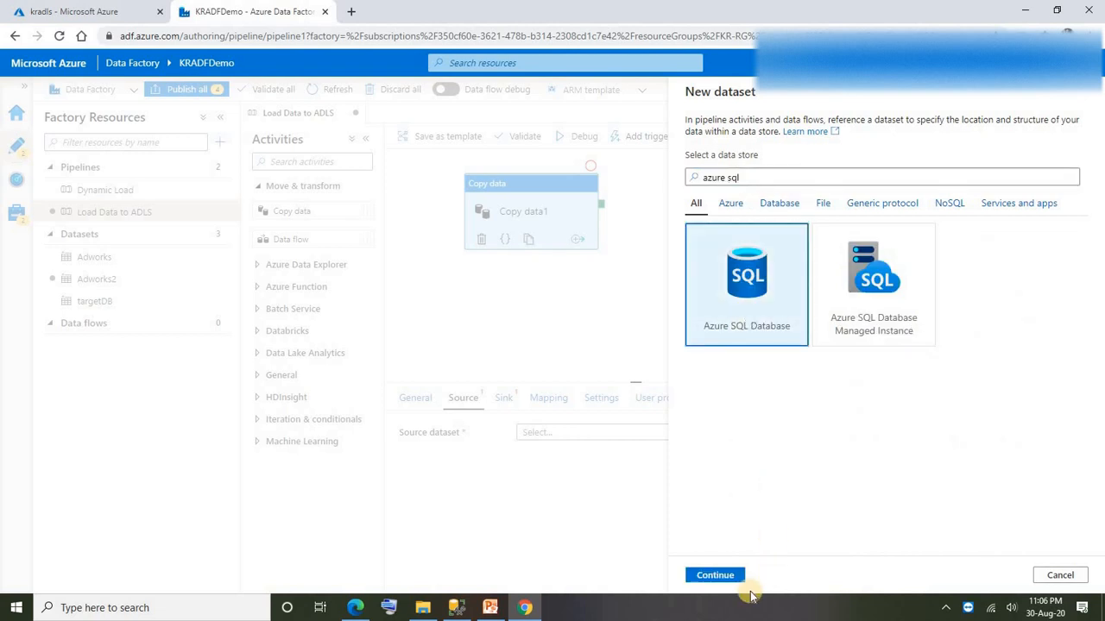
click(715, 574)
Name the source dataset Adworks1
click(762, 132)
key(ctrl+a)
text(Ad)
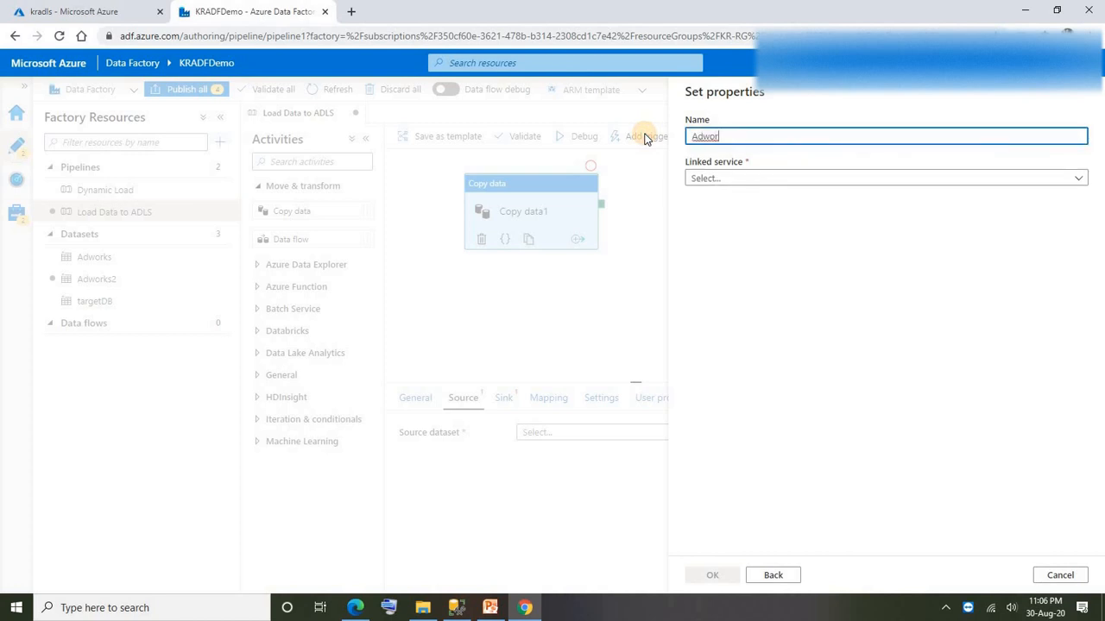
text(work)
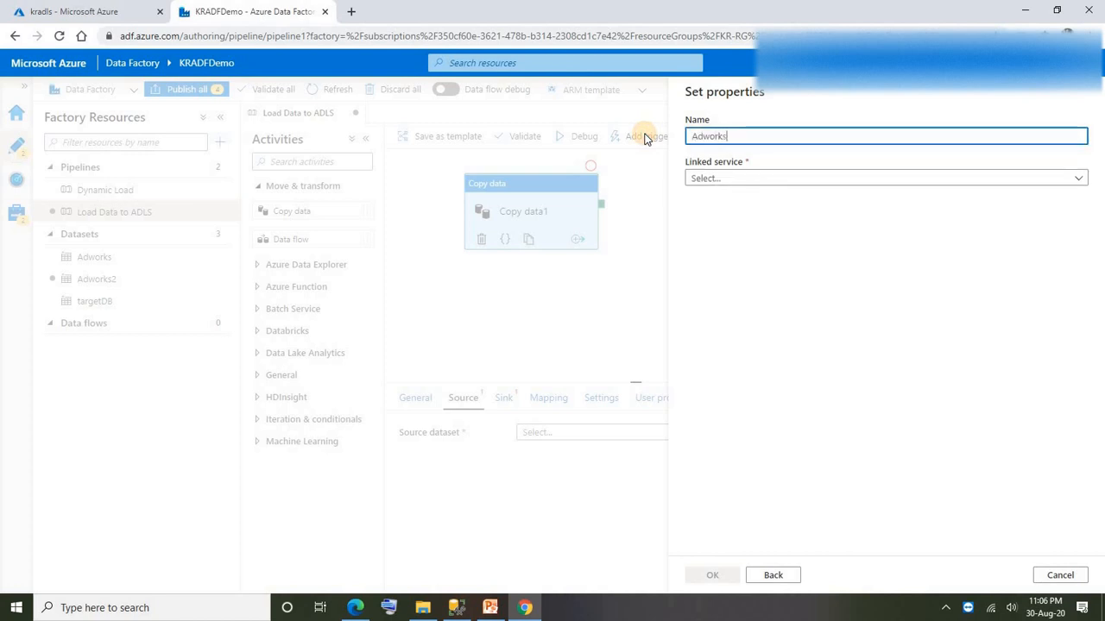
text(s)
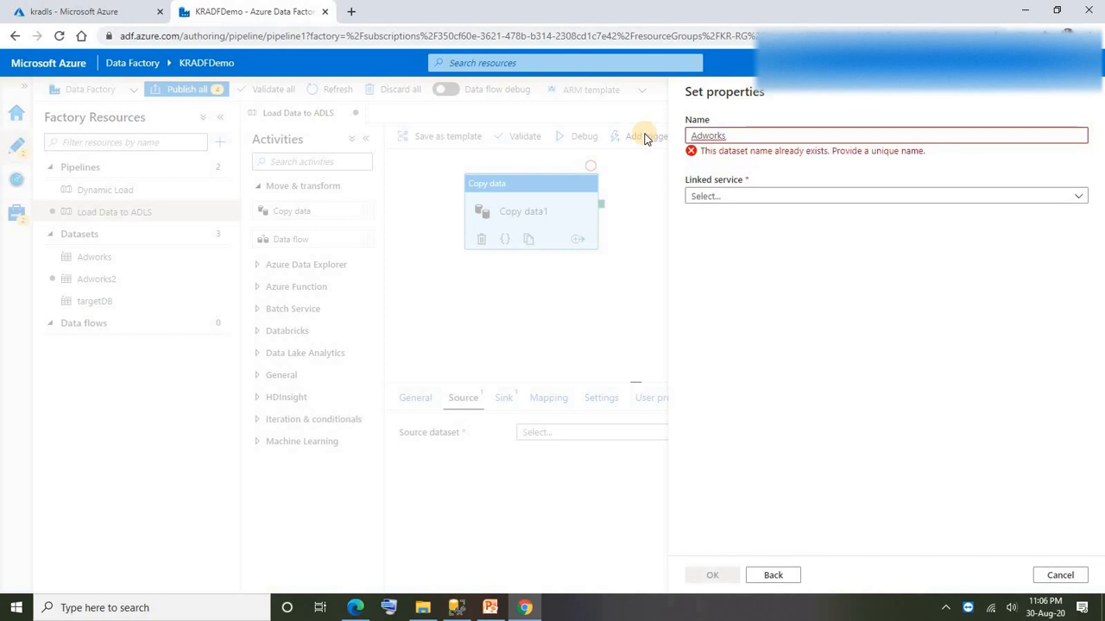
text(1)
click(751, 220)
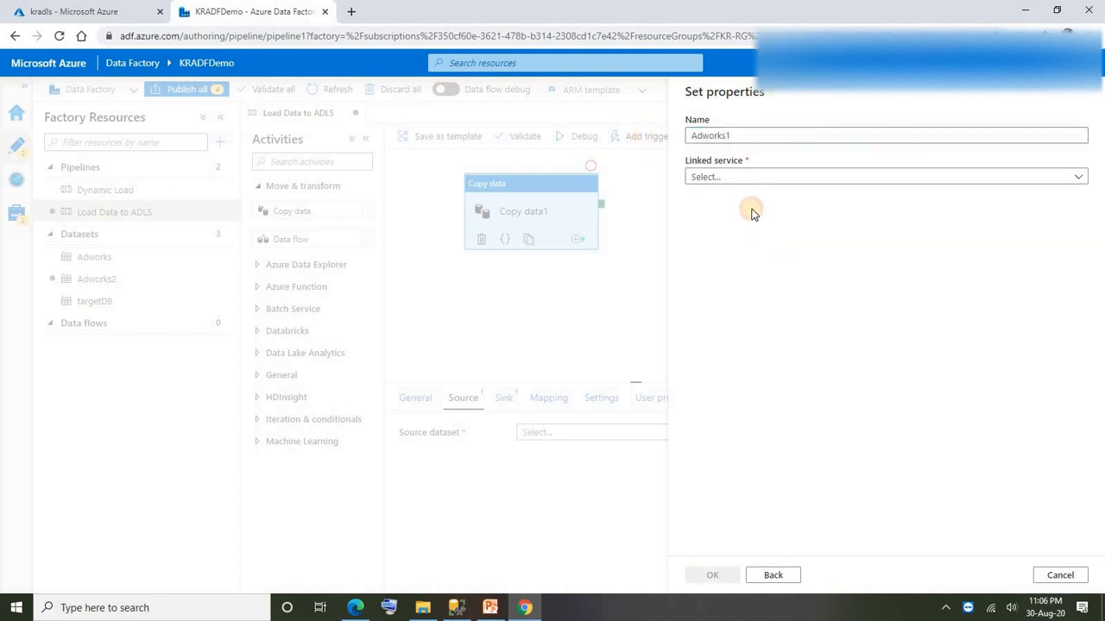
Create the source dataset with the Adworks linked service, the SalesLT.Address table and the schema imported from the connection/store
click(734, 177)
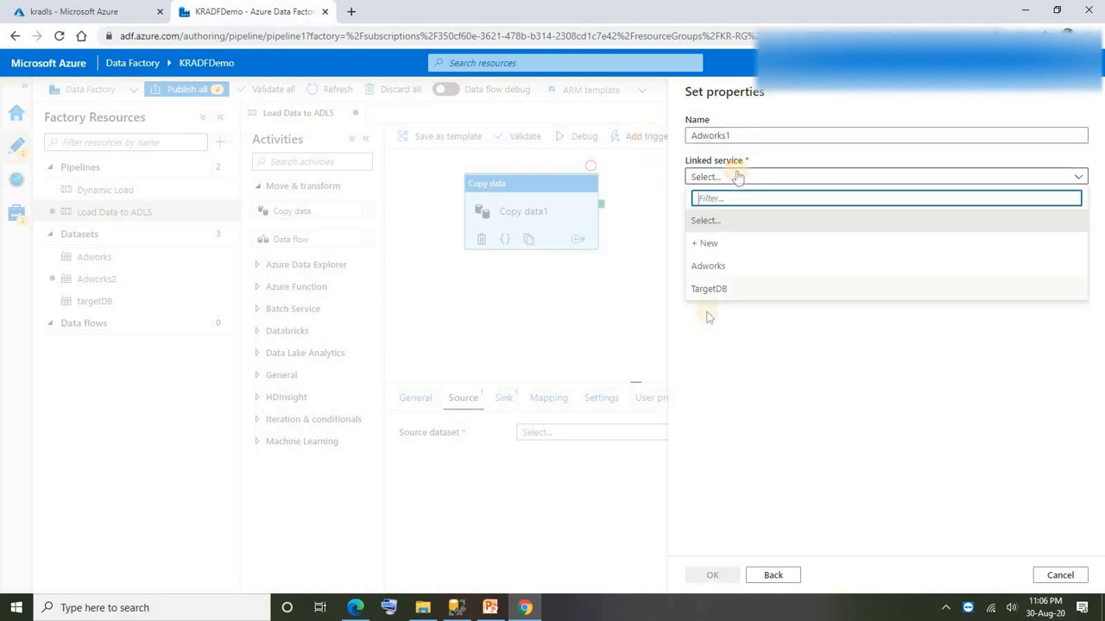
click(716, 269)
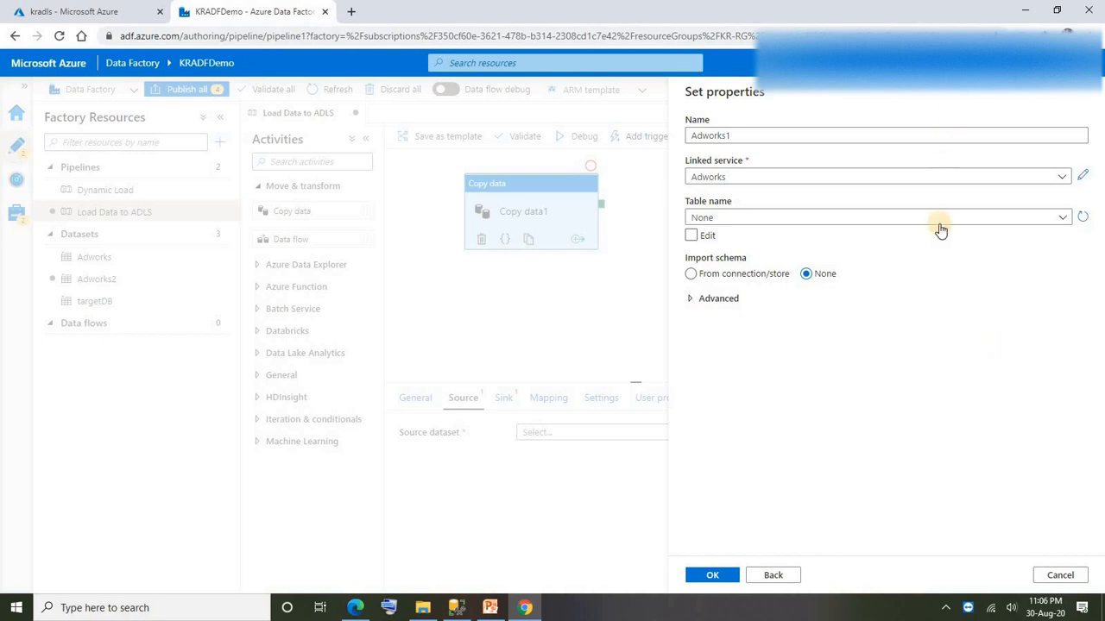
click(749, 218)
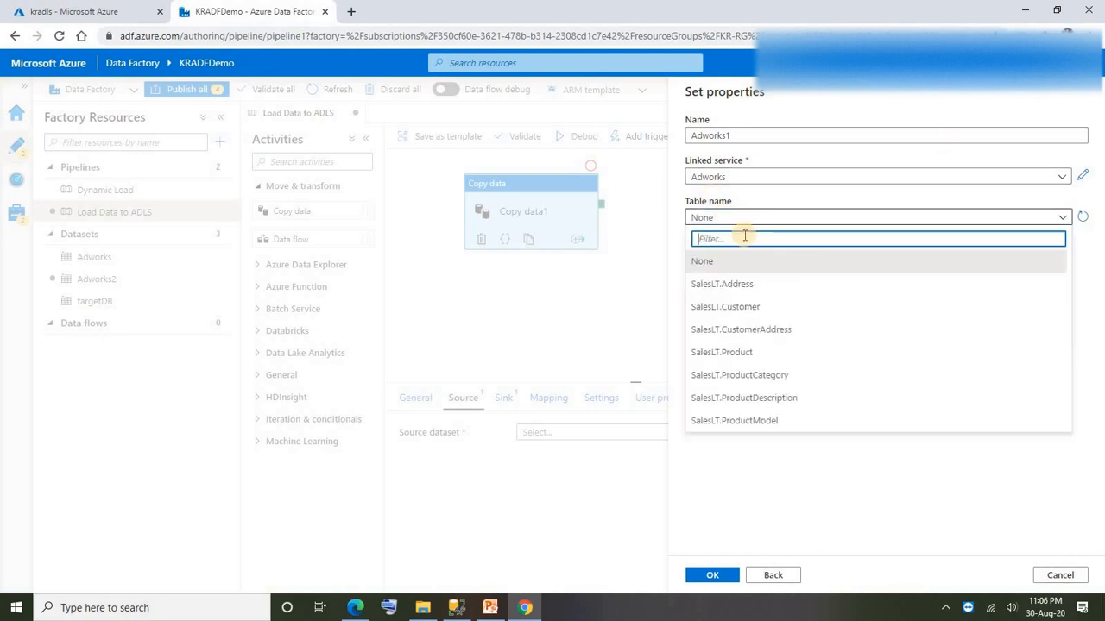
click(724, 287)
click(724, 273)
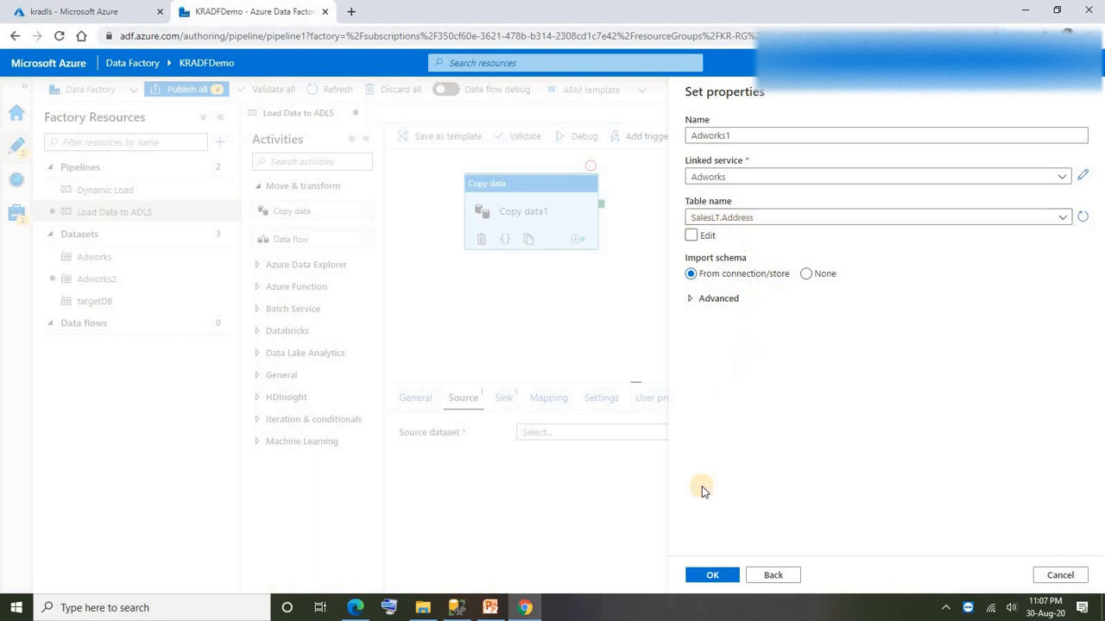
click(718, 579)
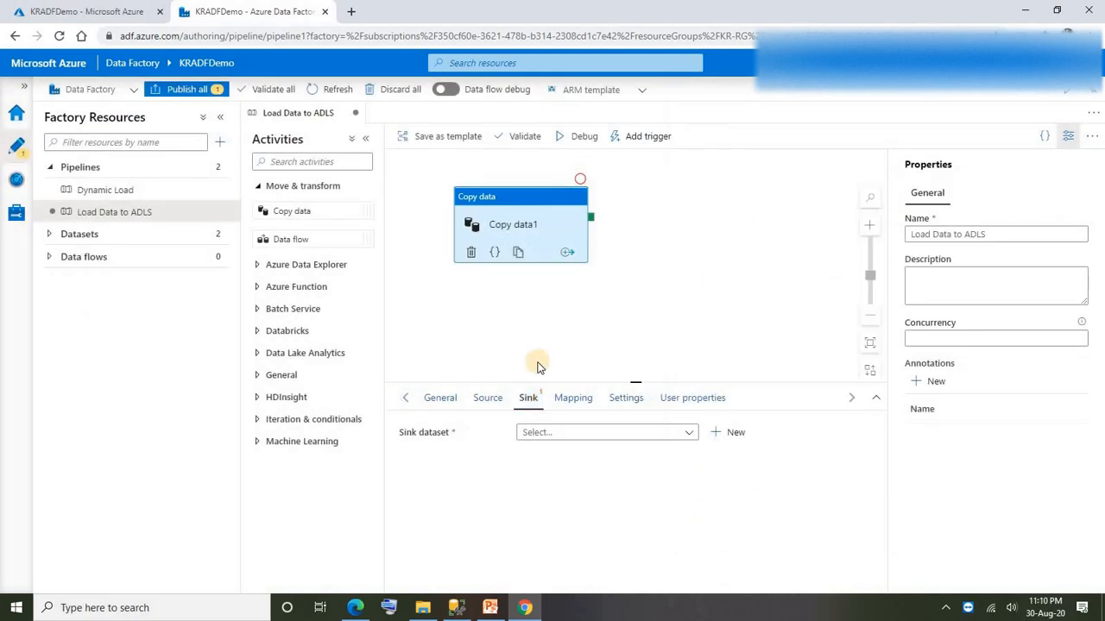
Start a new sink dataset for the copy activity, using Azure Data Lake Storage Gen2 as the data store
click(511, 196)
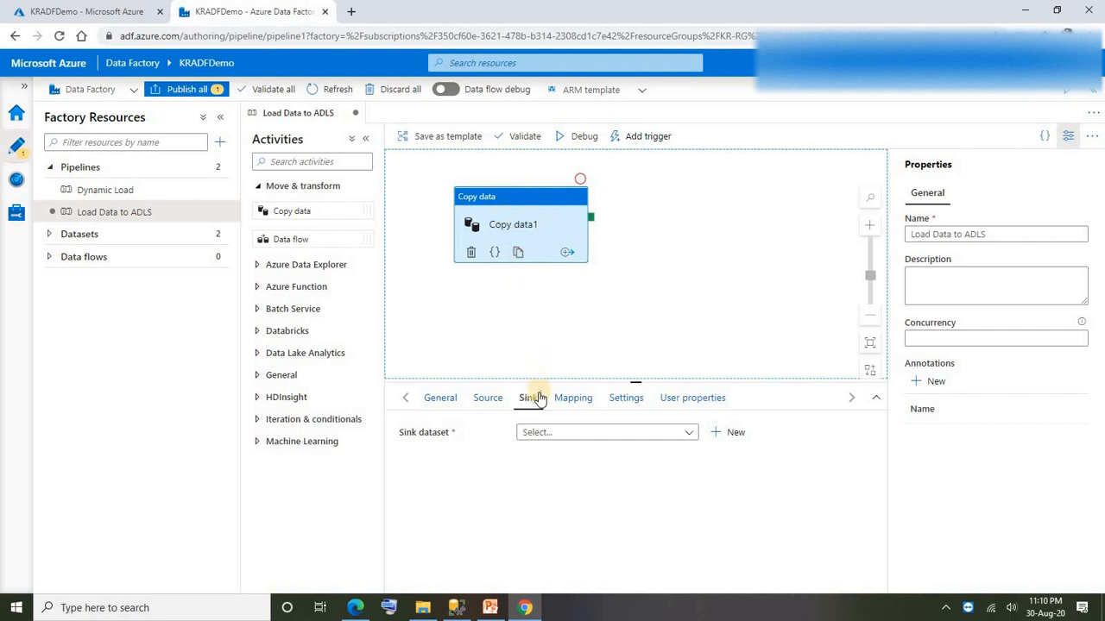
click(728, 432)
text(azure )
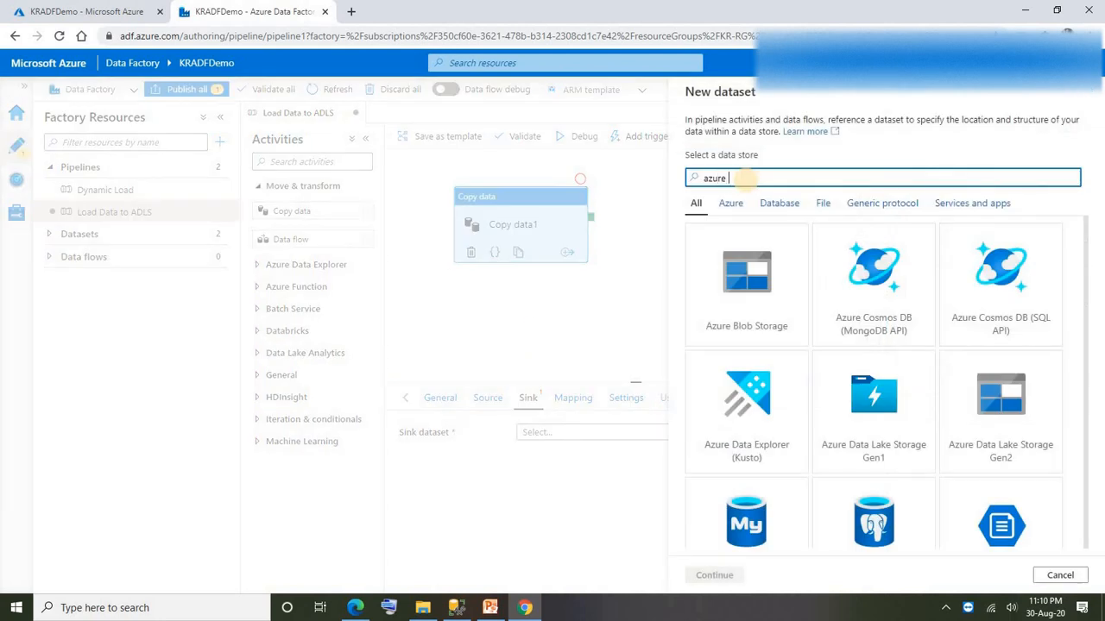
text(l)
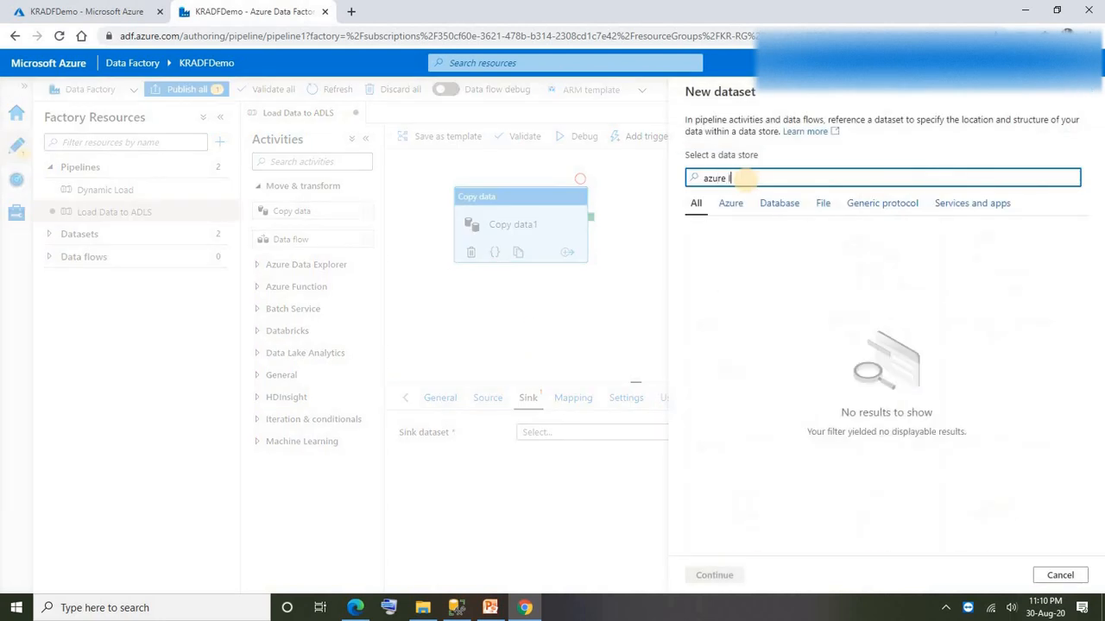
text(aka)
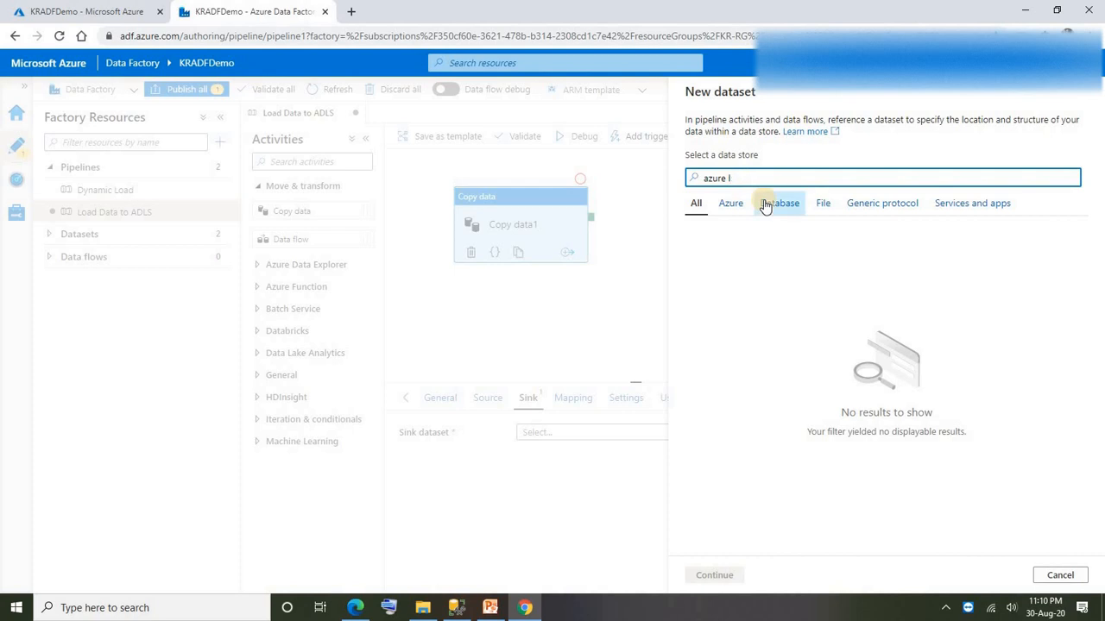
key(BackSpace)
text(data)
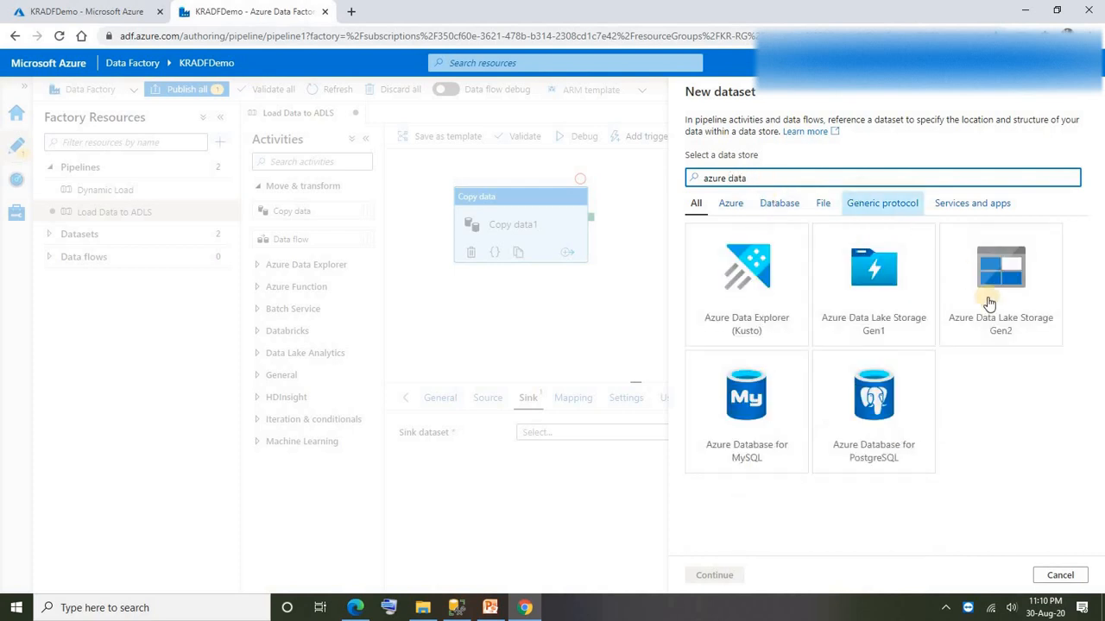
click(996, 293)
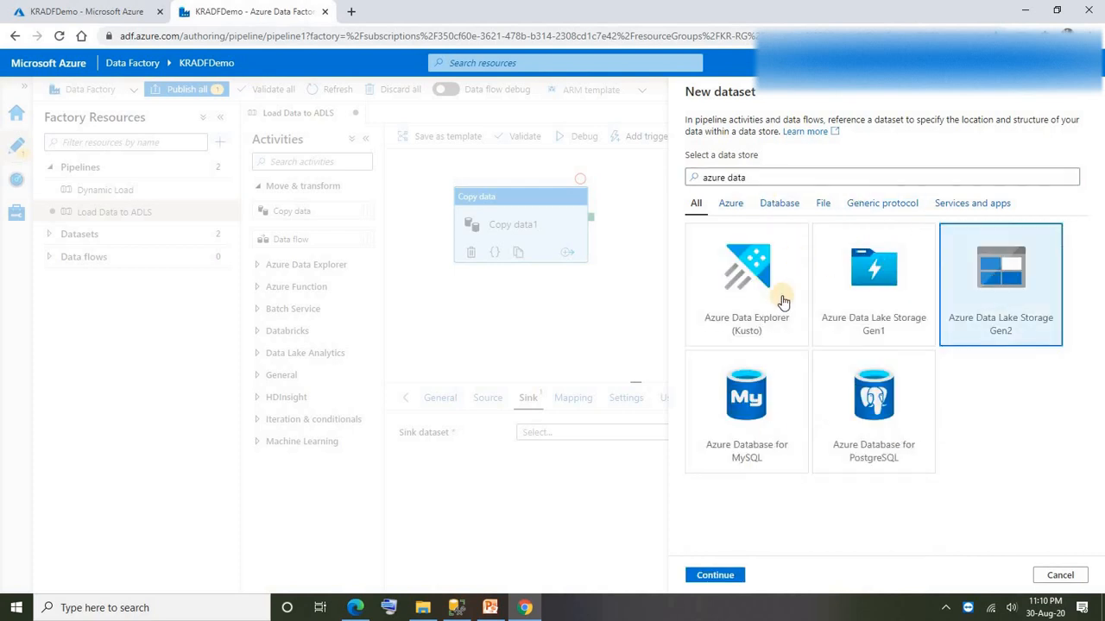
click(715, 575)
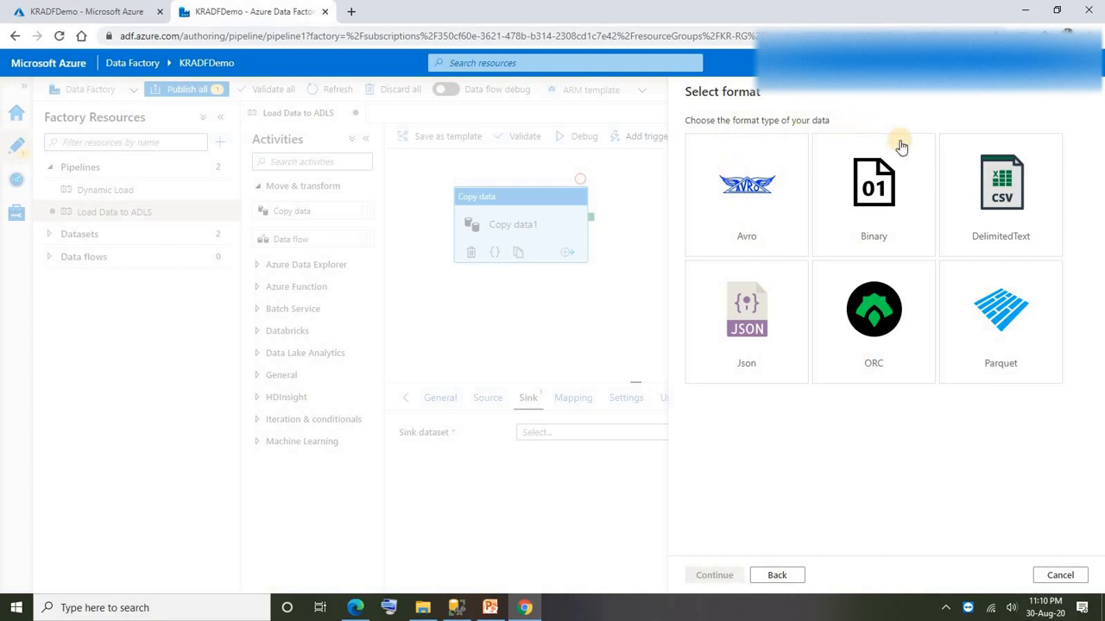
Choose the DelimitedText format for the sink dataset and name it ALDS
click(1001, 183)
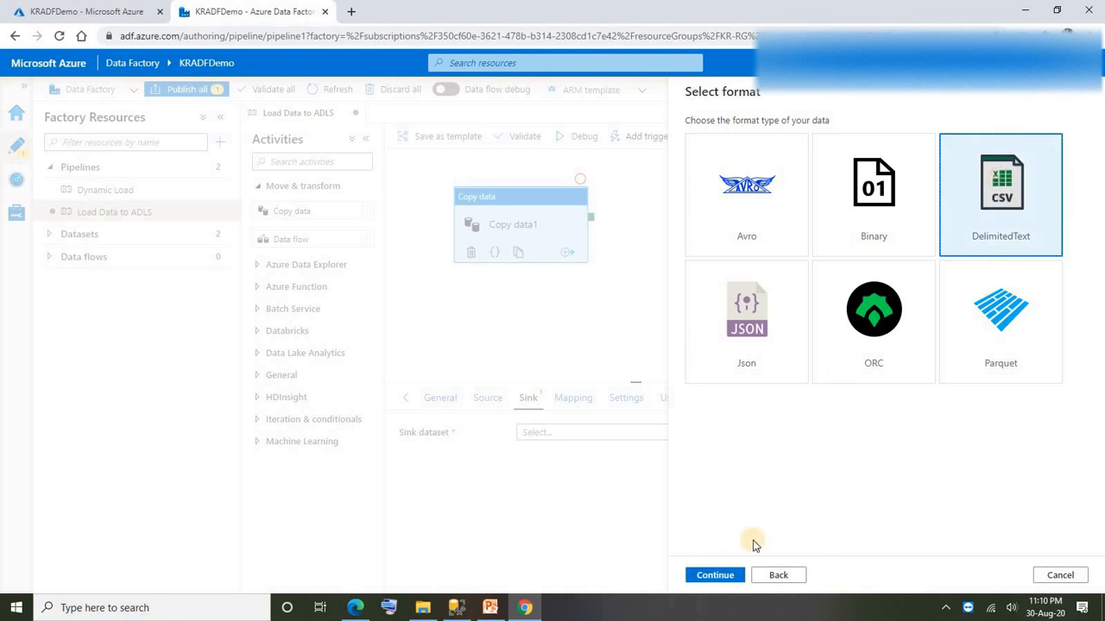
click(717, 578)
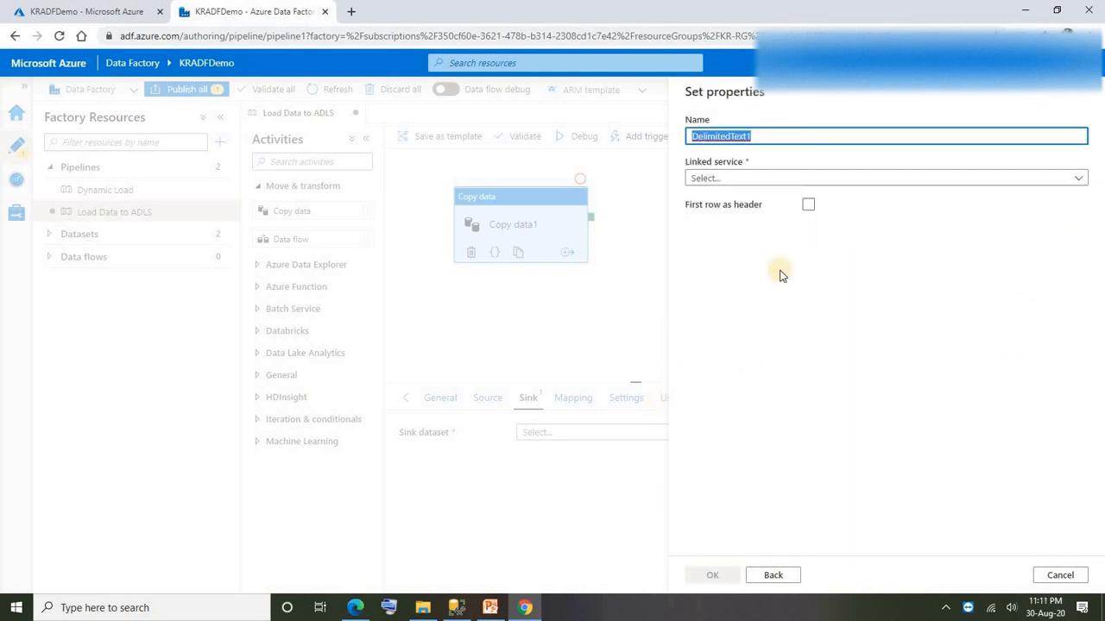
text(ALDS)
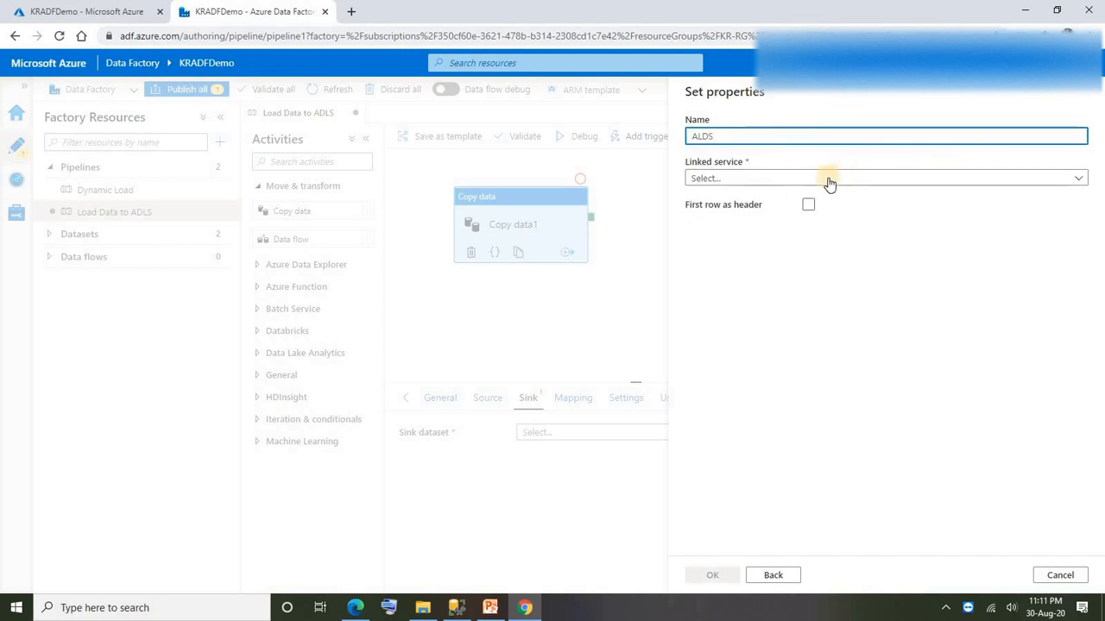
Create a new linked service ADL2 for the sink dataset, using the Visual Studio Professional subscription and the kradls storage account
click(759, 178)
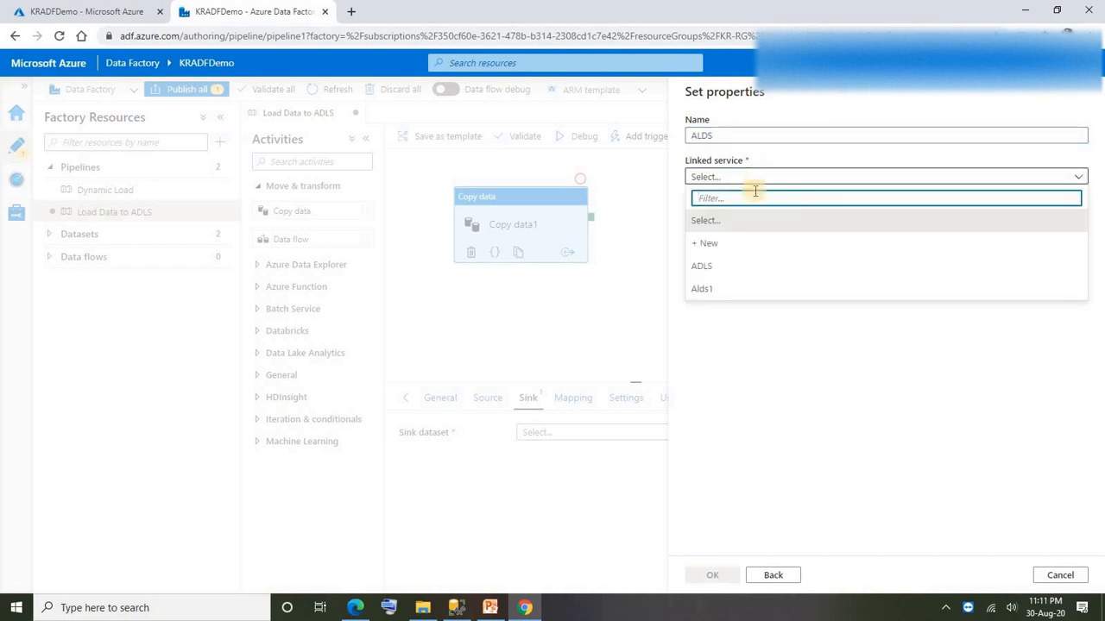
click(711, 246)
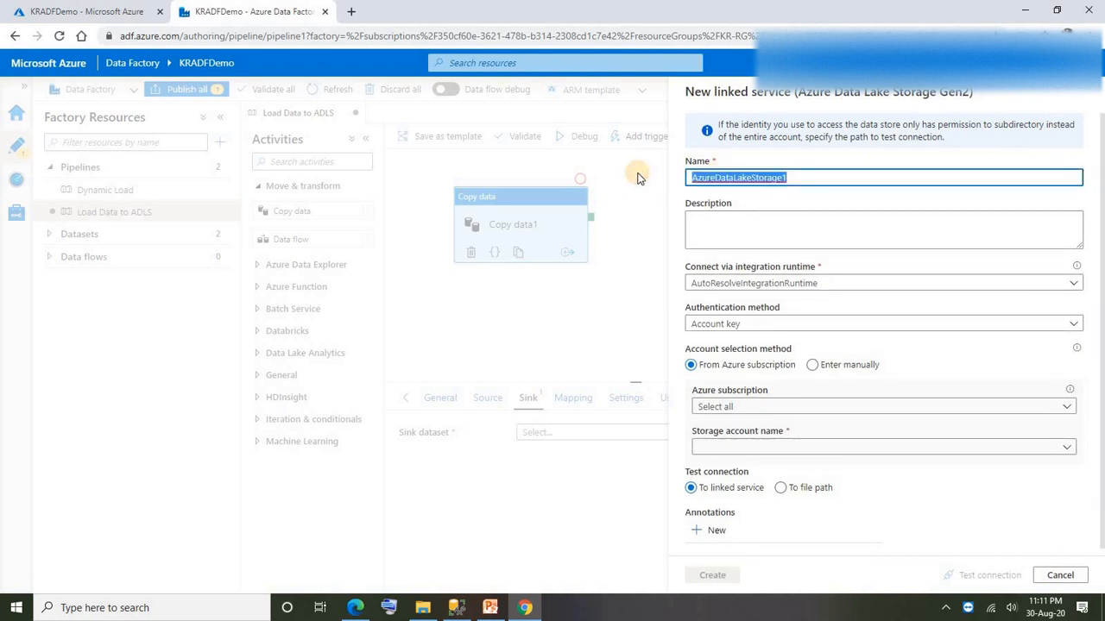
text(ADL2)
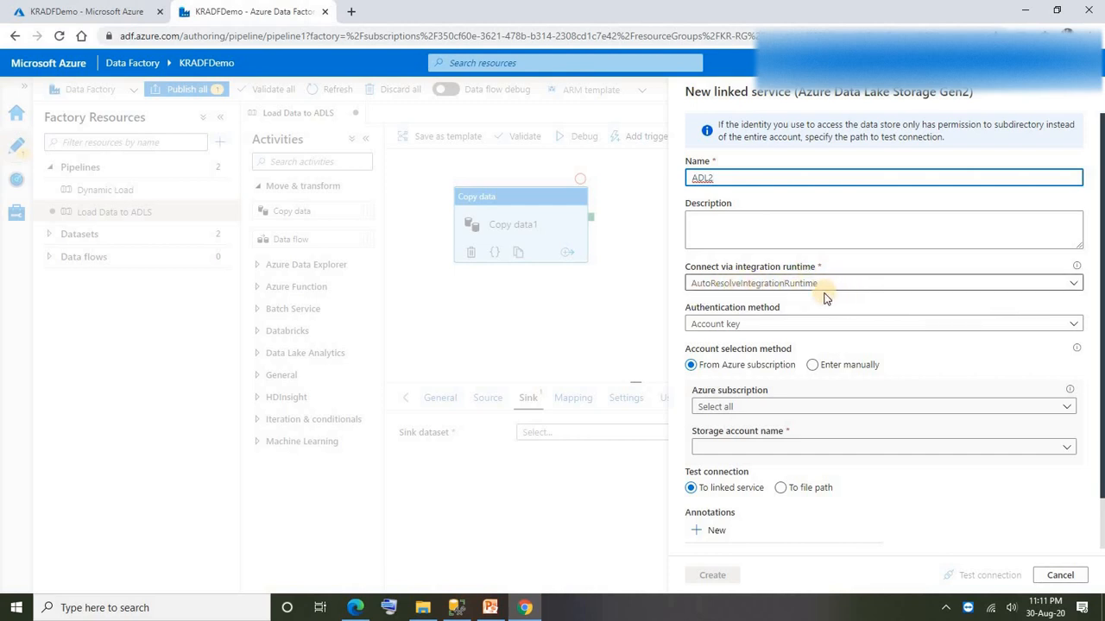
click(783, 406)
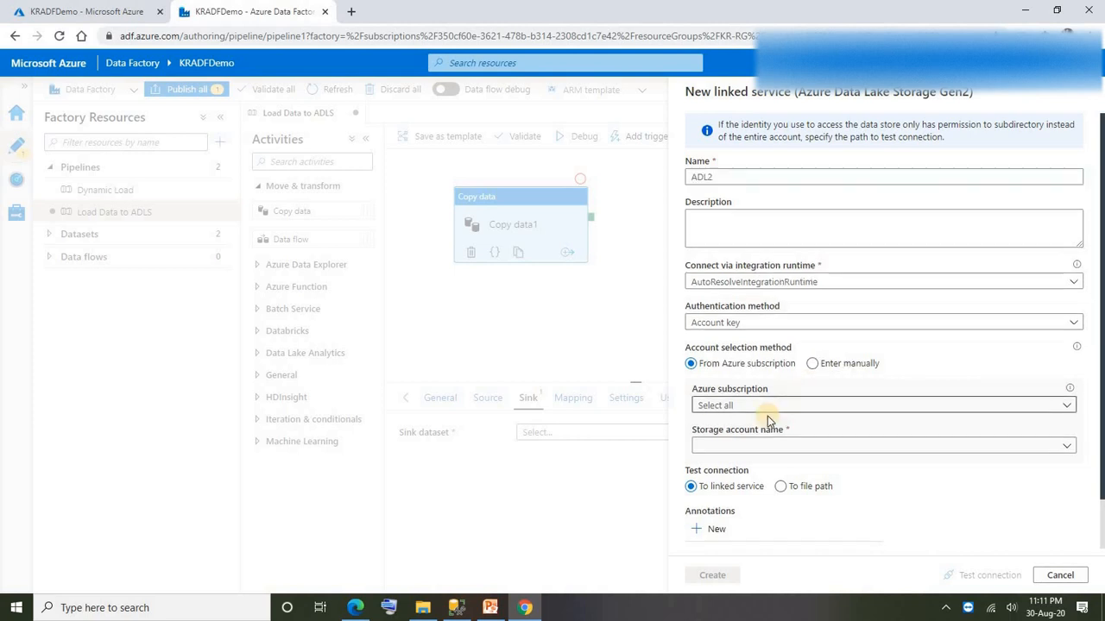
click(714, 450)
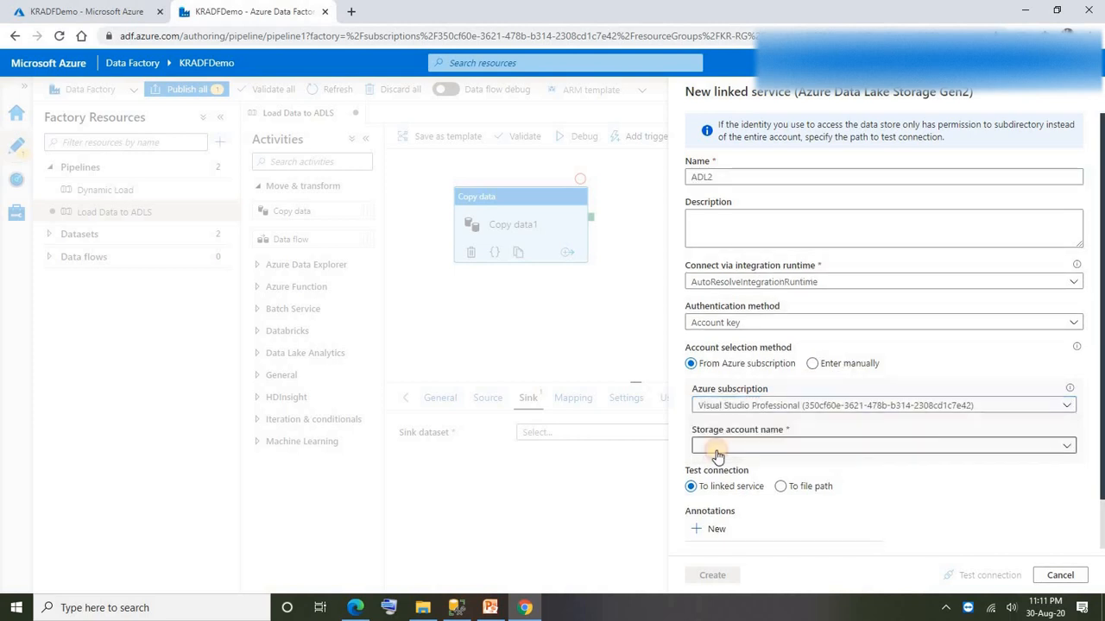
click(749, 447)
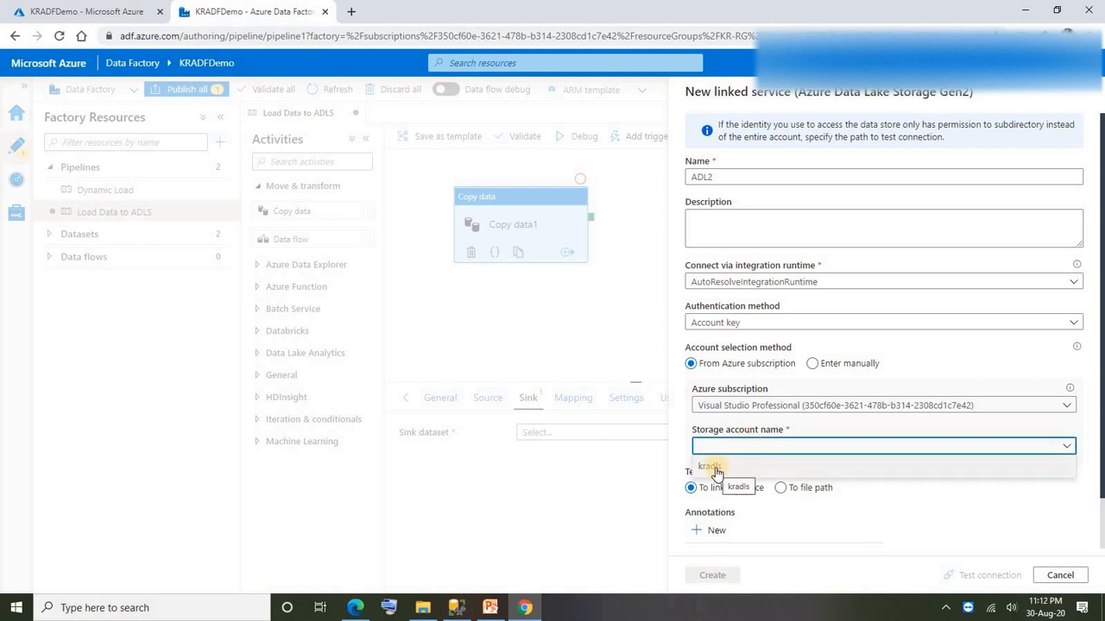
click(716, 468)
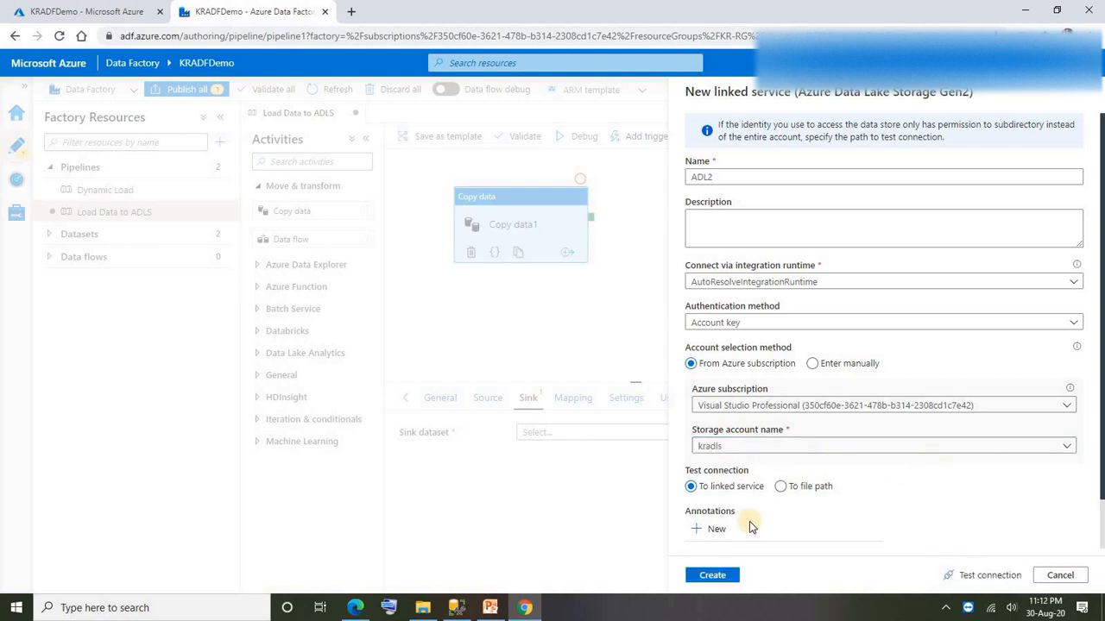
click(713, 576)
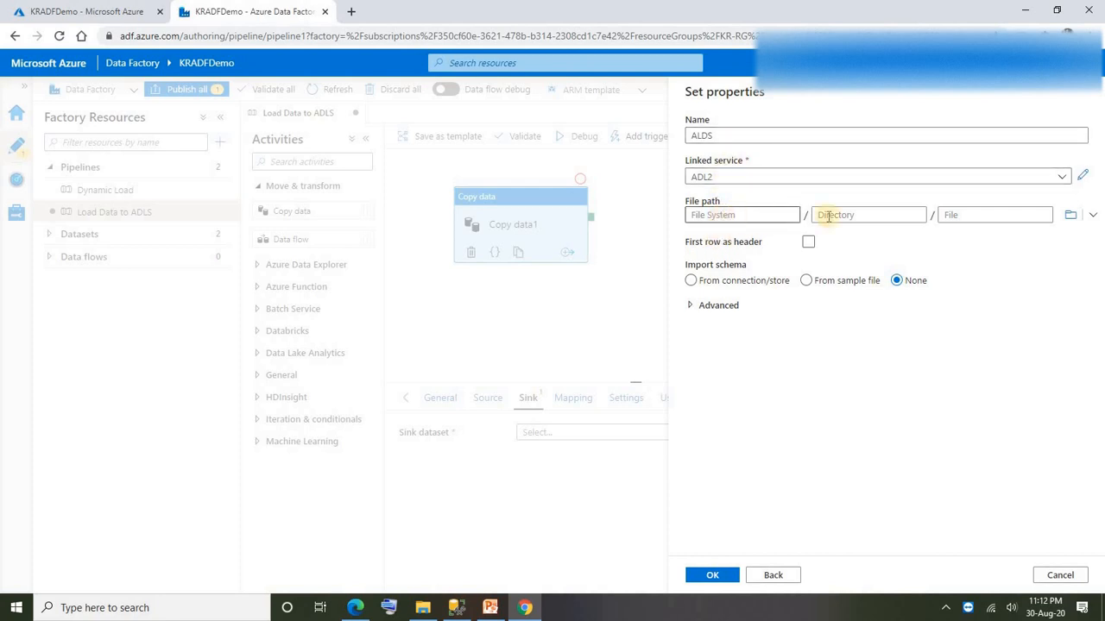
Browse the data lake storage and choose the krdemo file system as the sink dataset's file path
click(1071, 215)
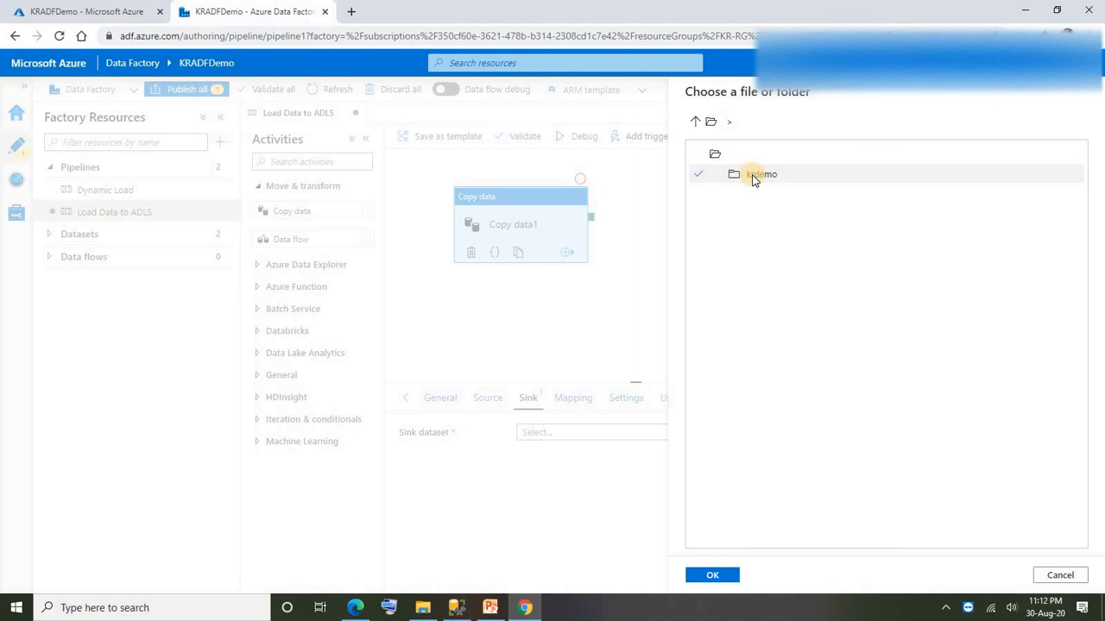
click(752, 176)
click(713, 575)
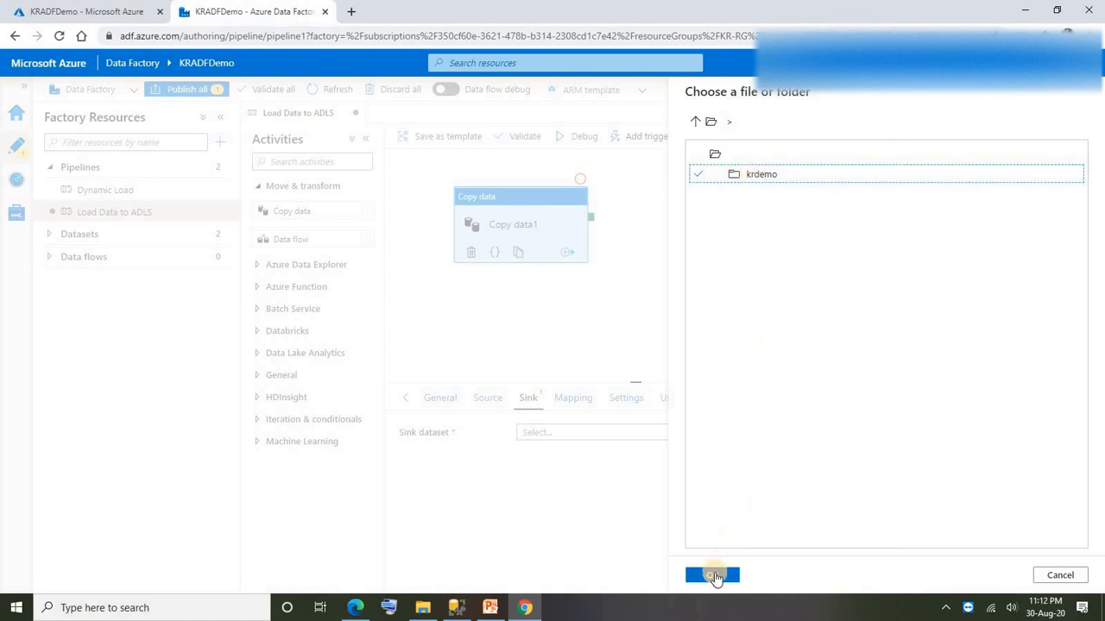
Try the file name Address in the sink dataset's file path and finish creating the dataset
click(856, 214)
click(994, 215)
text(Adress)
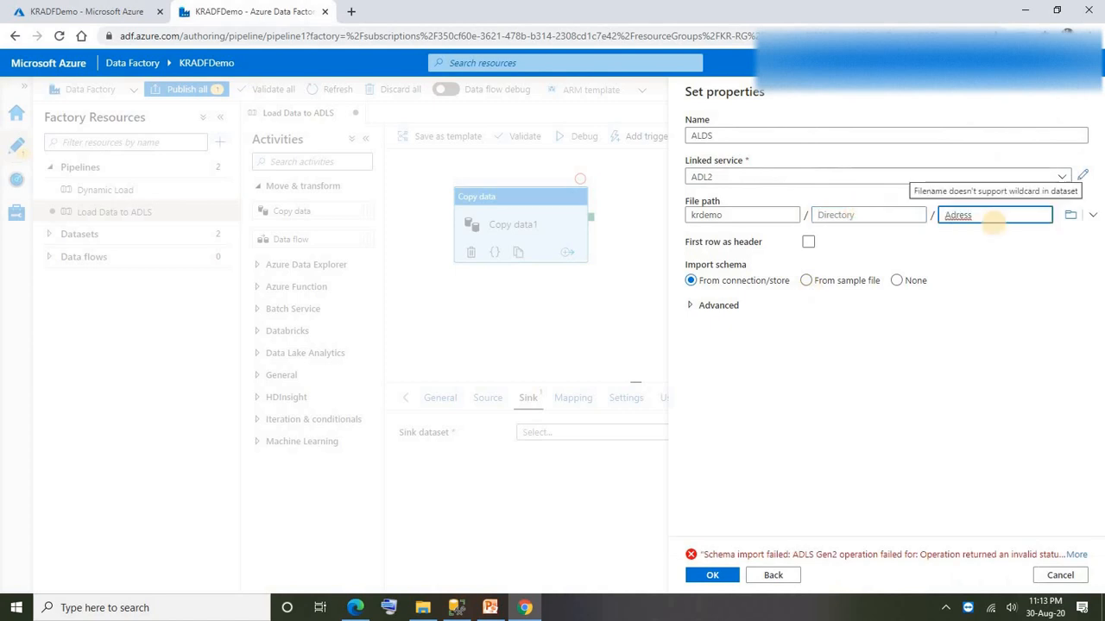
key(Left)
key(Left)
key(Left)
key(Left)
text(d)
click(713, 576)
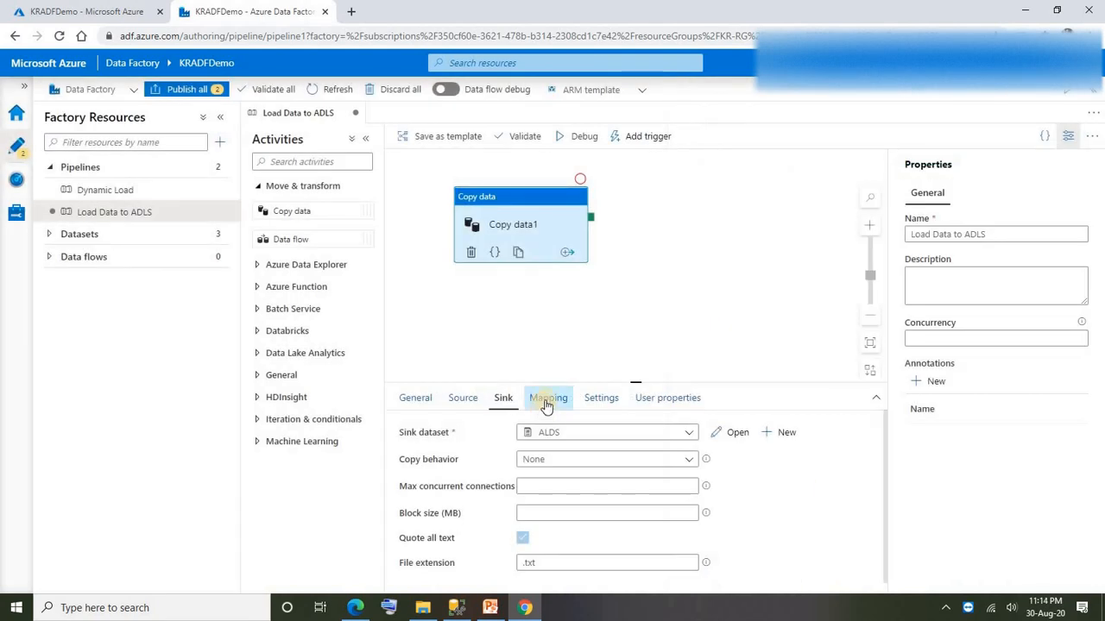
Import the schemas into the copy activity's mapping and check the source and destination columns
click(548, 399)
click(503, 399)
click(551, 403)
click(447, 390)
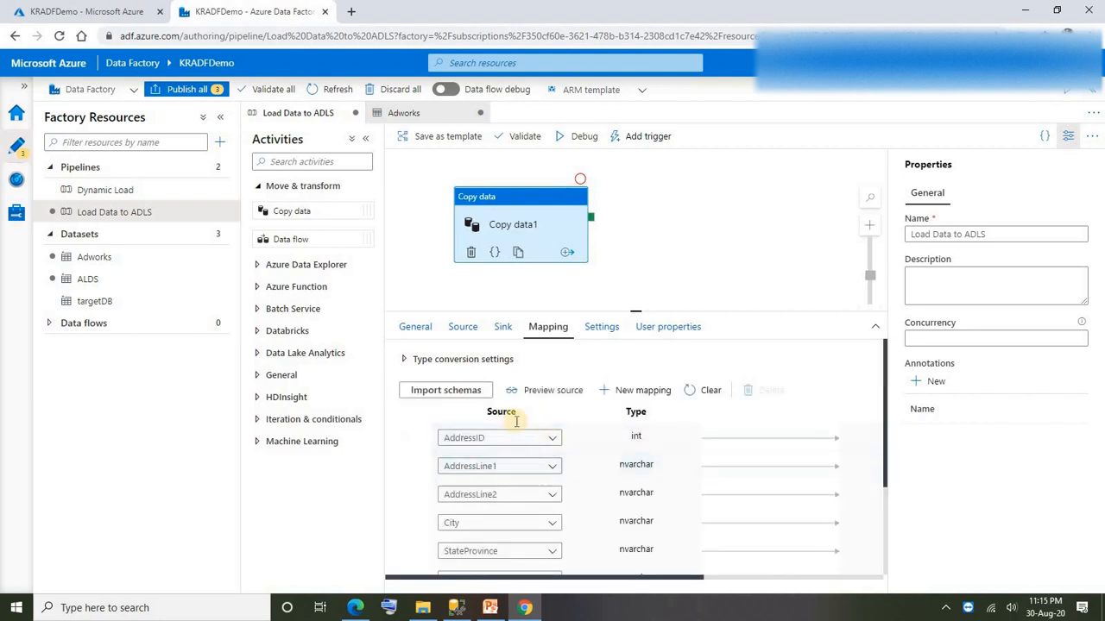
drag(613, 578, 759, 584)
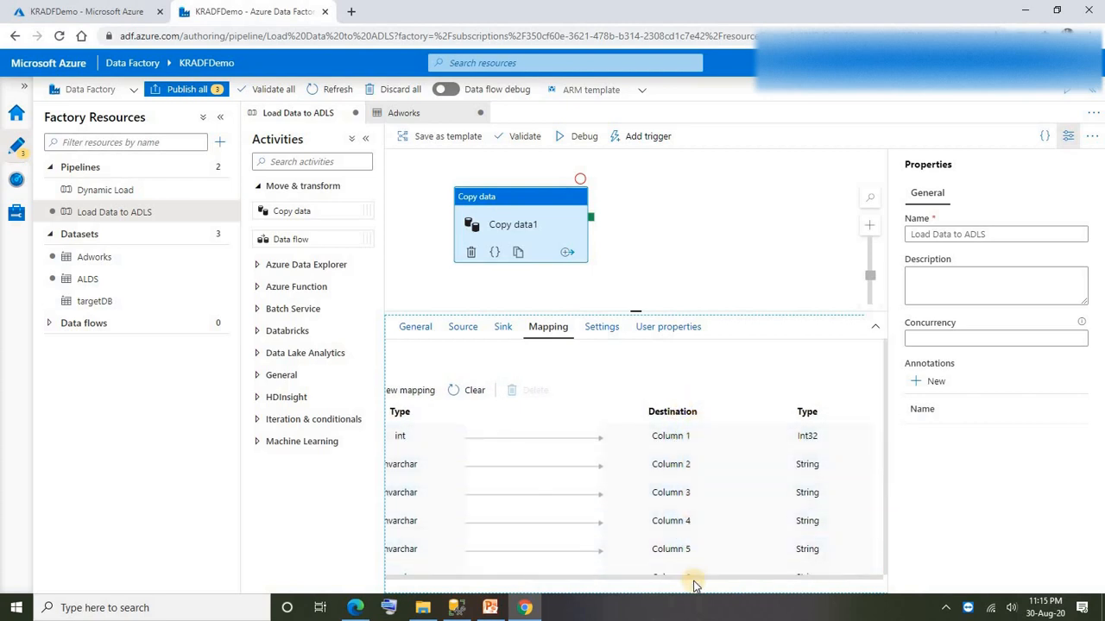
drag(697, 580, 520, 580)
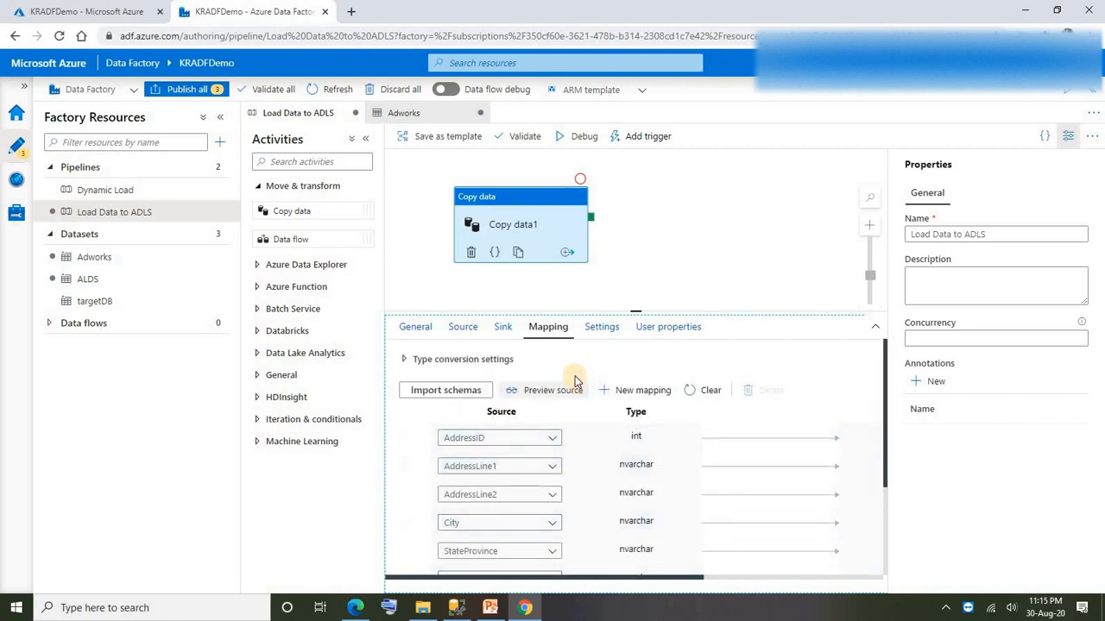
Open the ALDS sink dataset and set it to treat the first row as header
click(501, 328)
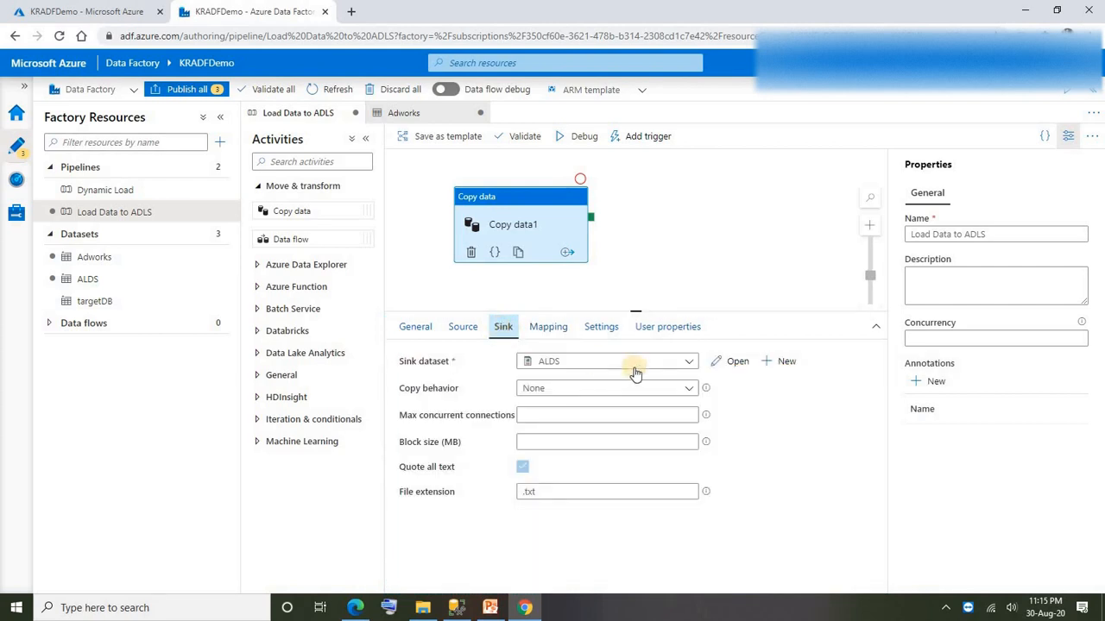
click(715, 363)
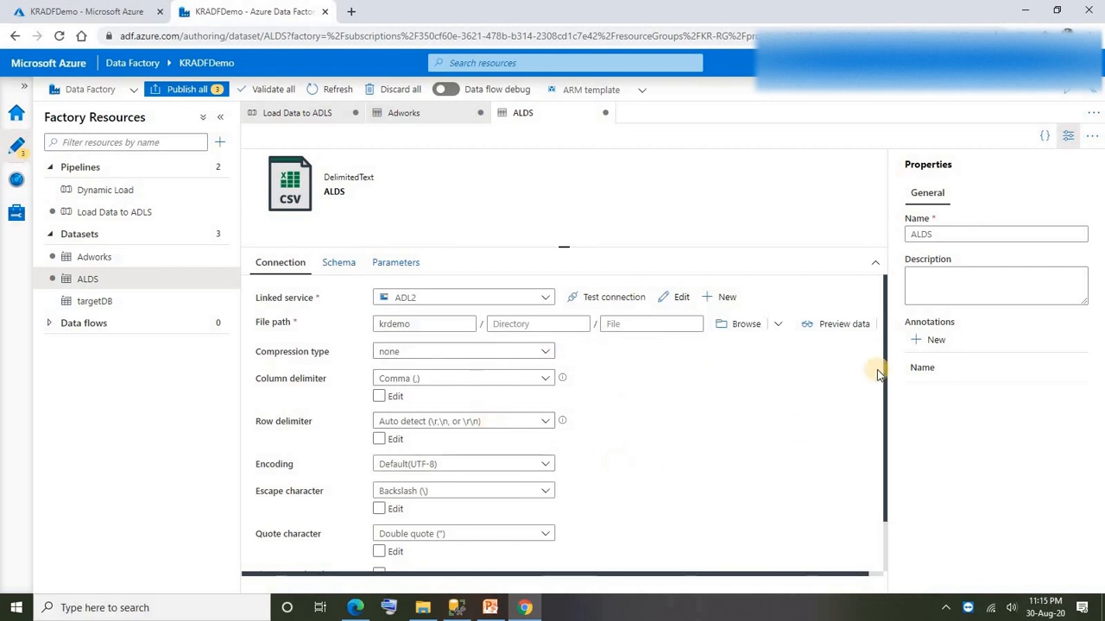
drag(886, 343, 883, 414)
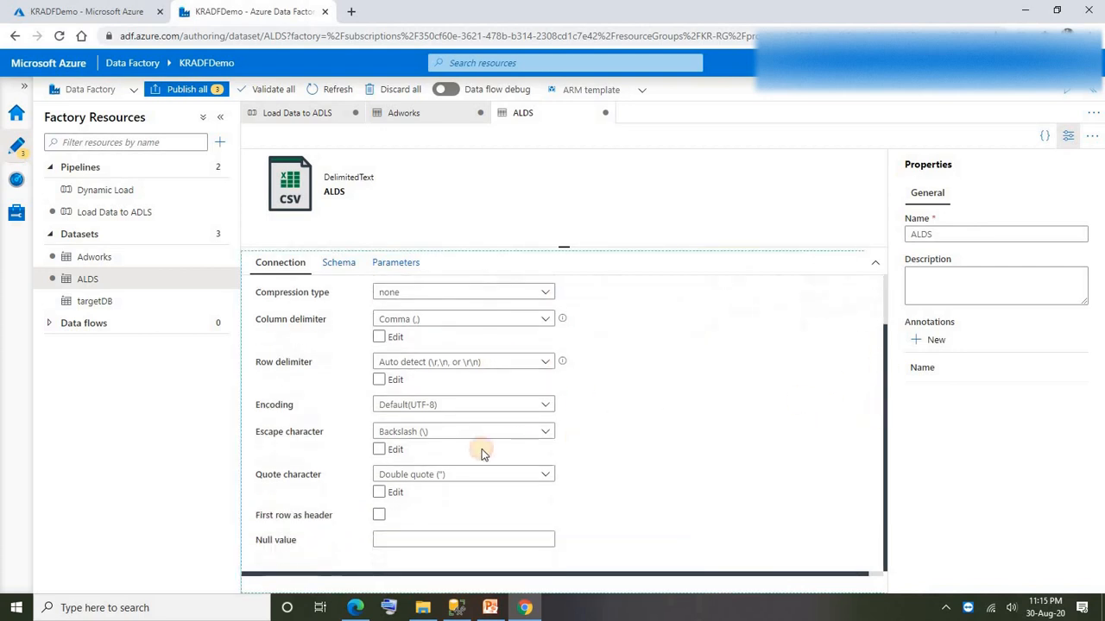
click(379, 515)
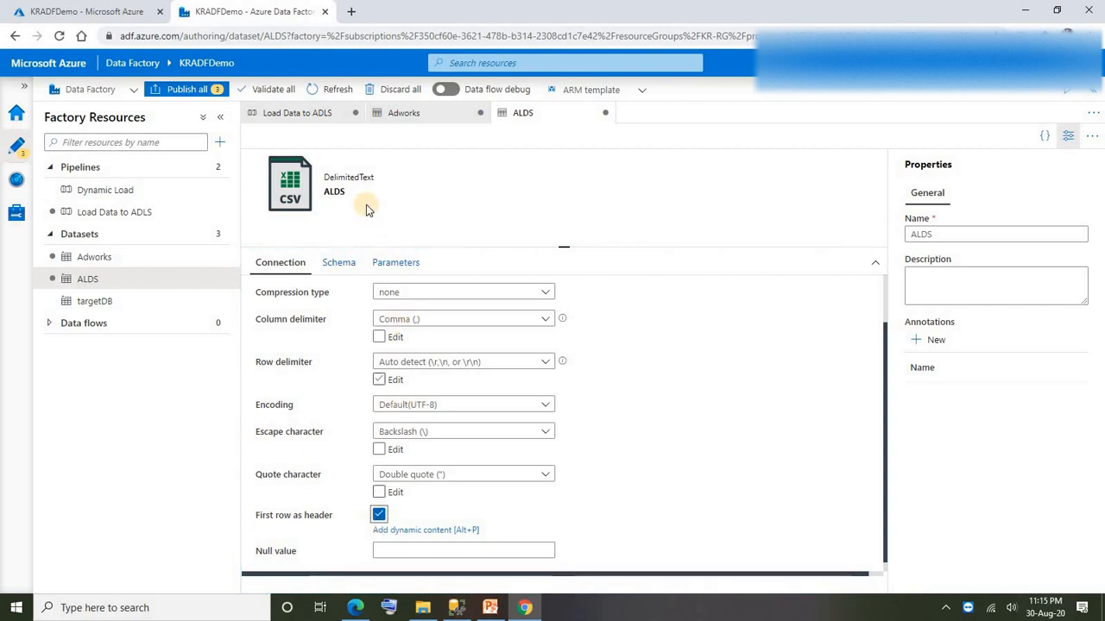
Check the copy activity's column mapping in the Load Data to ADLS pipeline and run the pipeline in debug mode
click(305, 119)
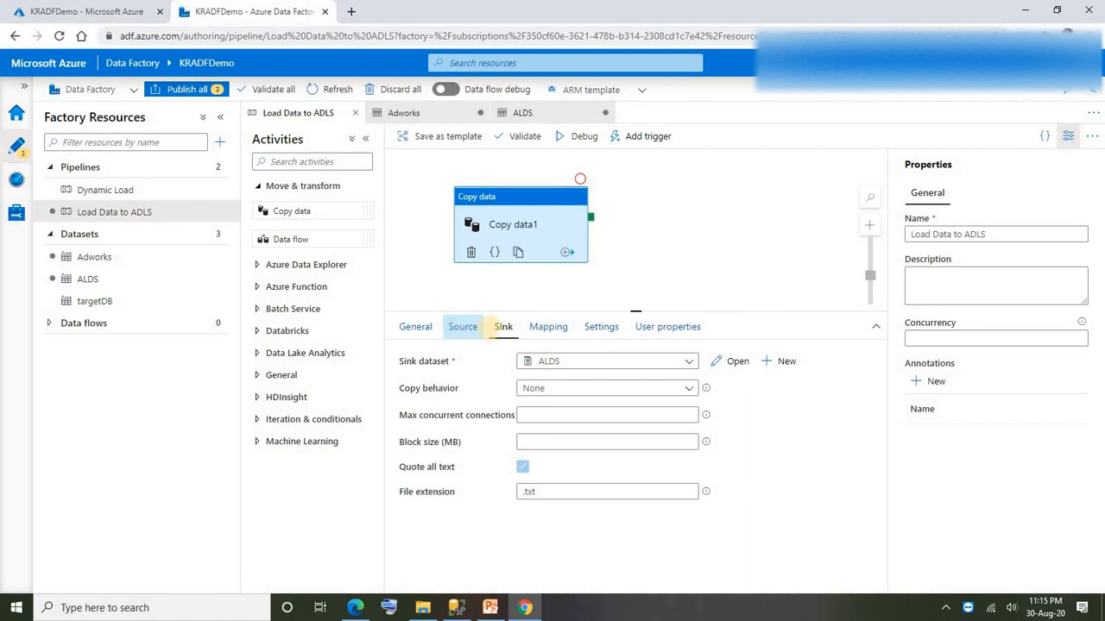
click(535, 331)
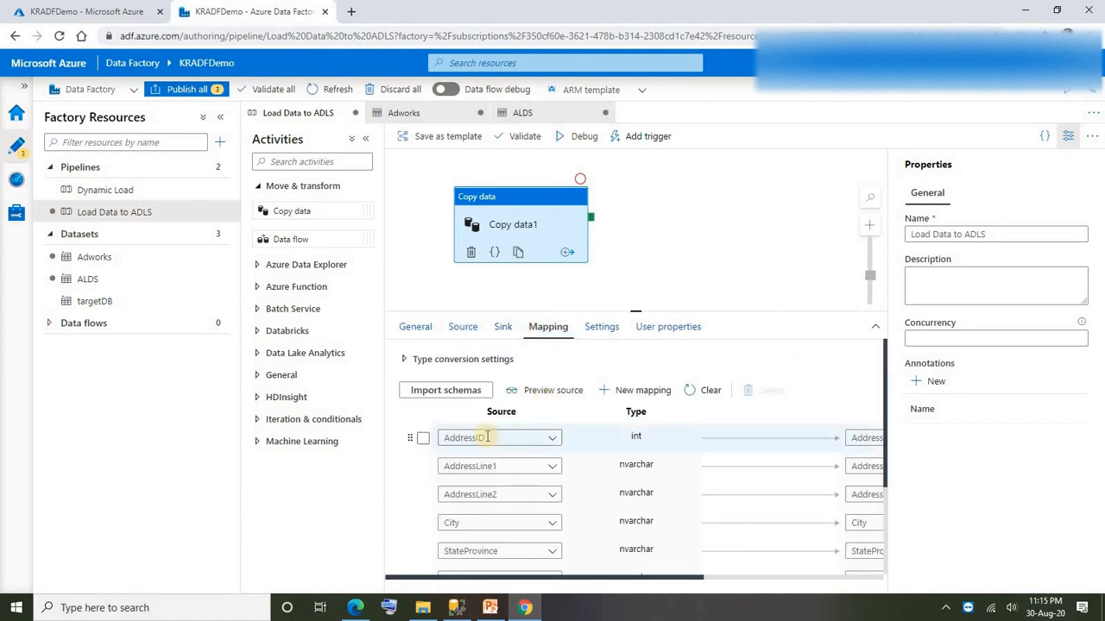
drag(531, 583, 666, 580)
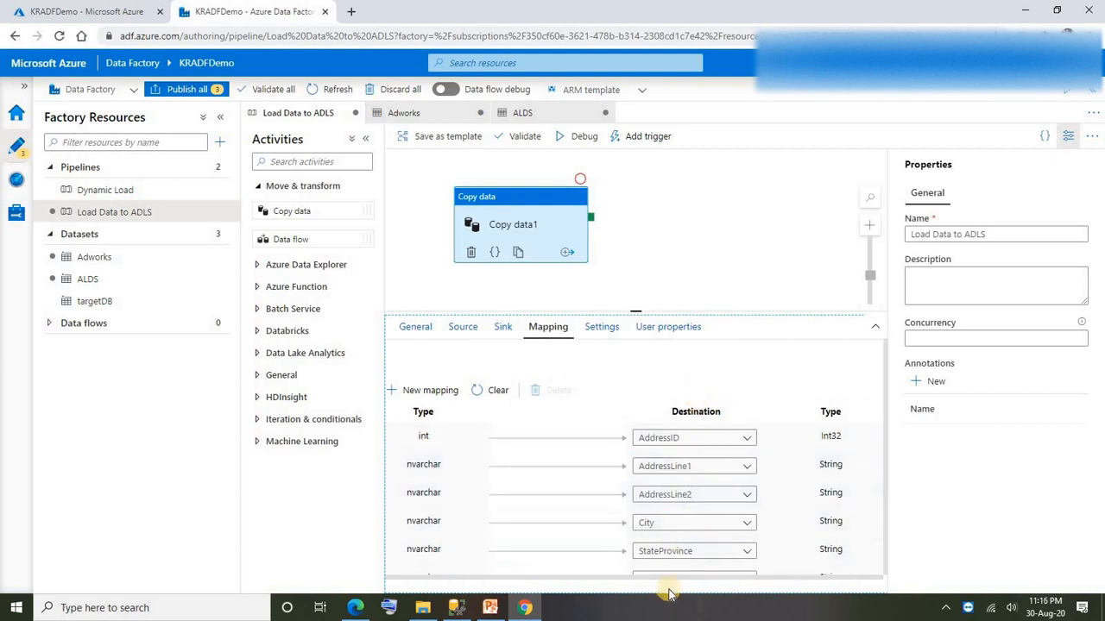
drag(665, 575, 525, 575)
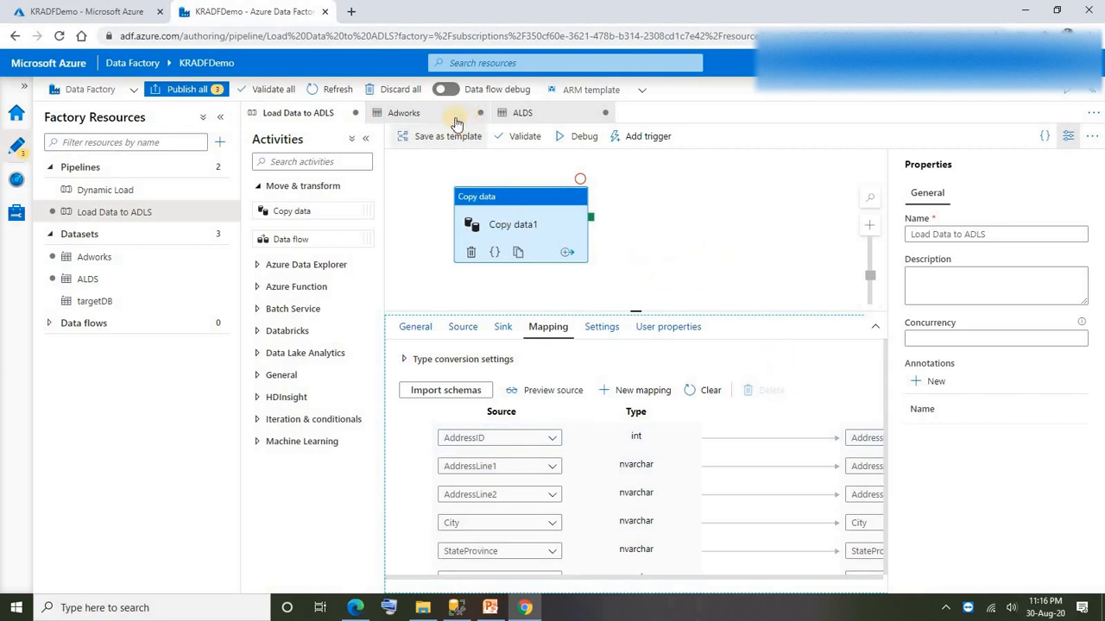
click(577, 138)
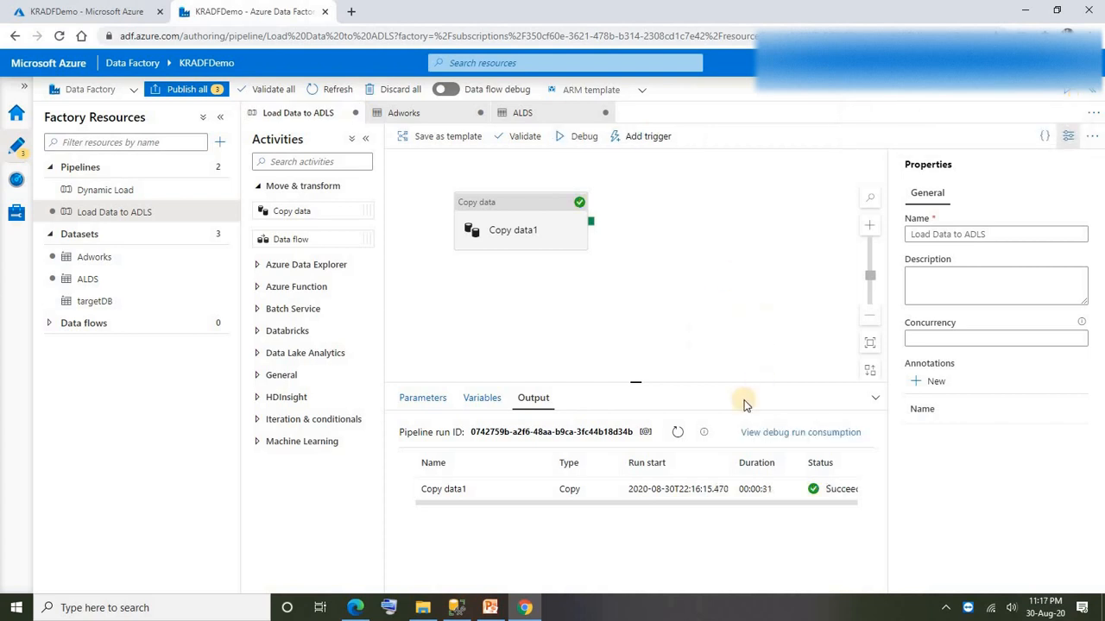
Examine the Copy data1 run details, comparing the rows read from the source with the rows written to the sink
mouse_move(536, 488)
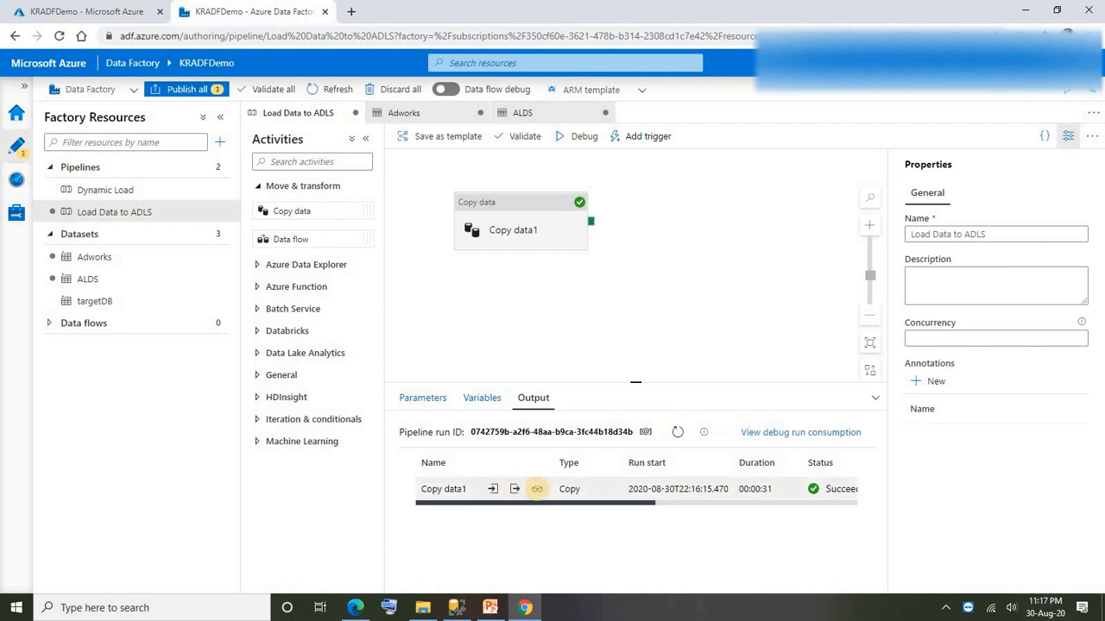
click(537, 490)
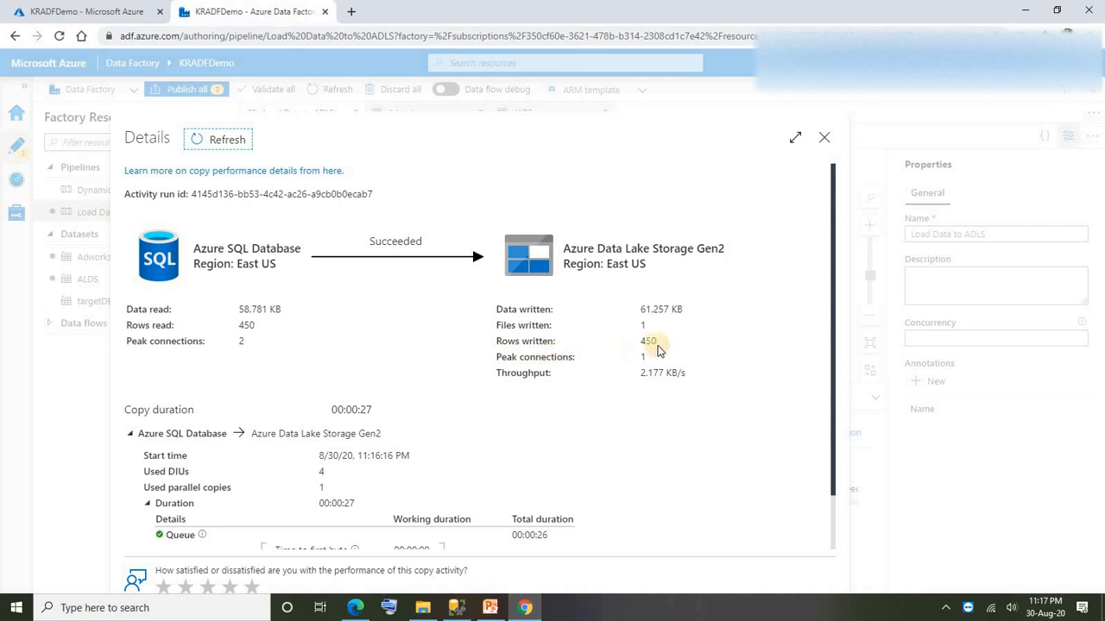
drag(656, 342, 515, 338)
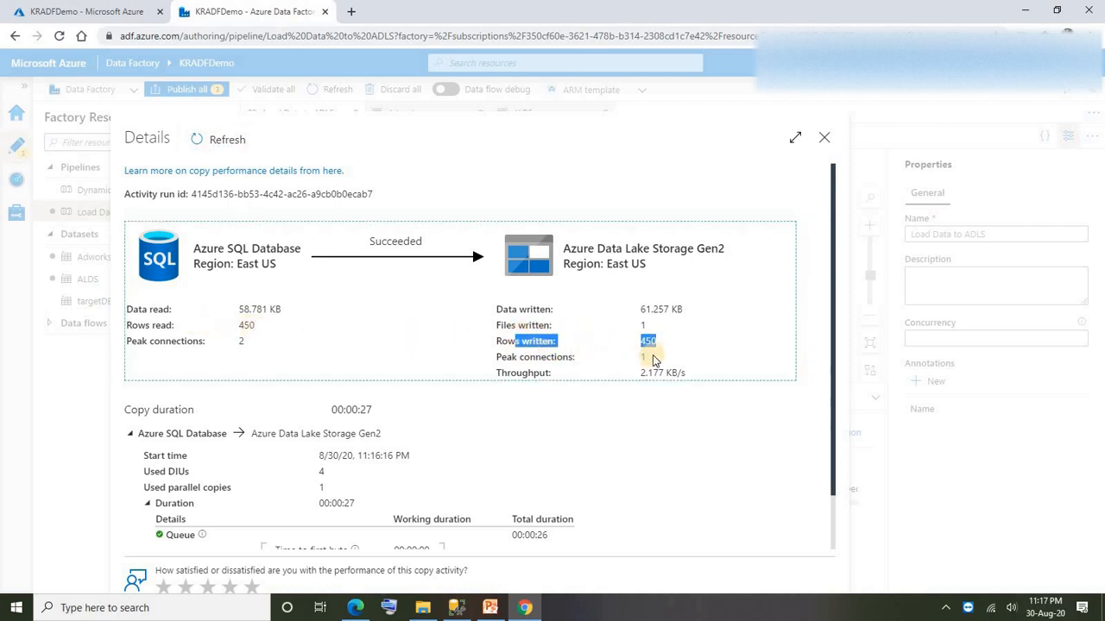
click(693, 314)
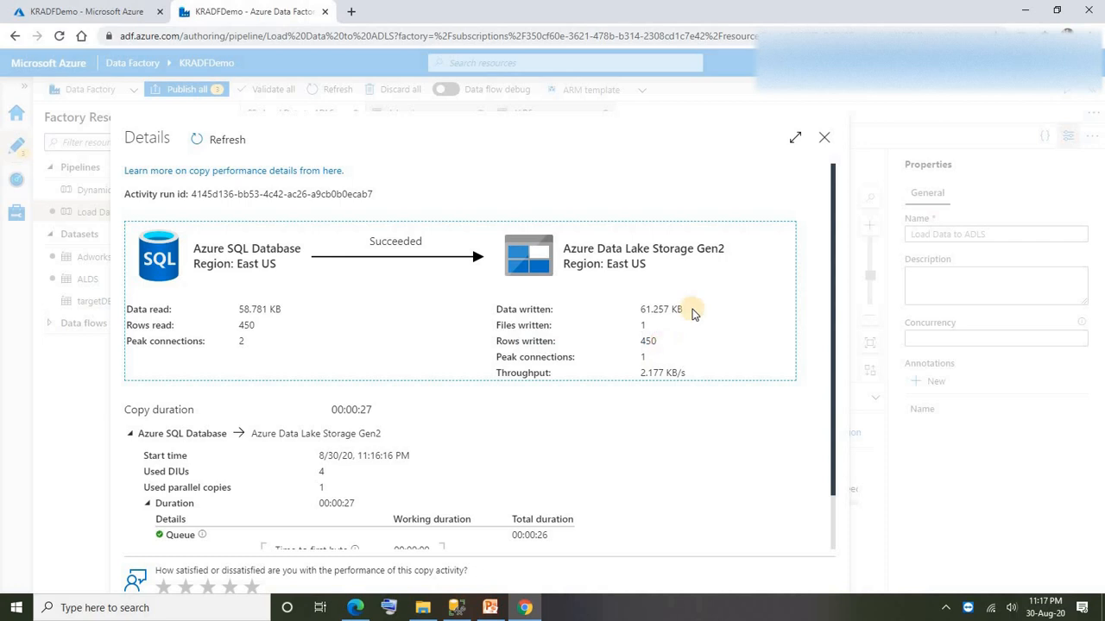
click(822, 137)
click(567, 328)
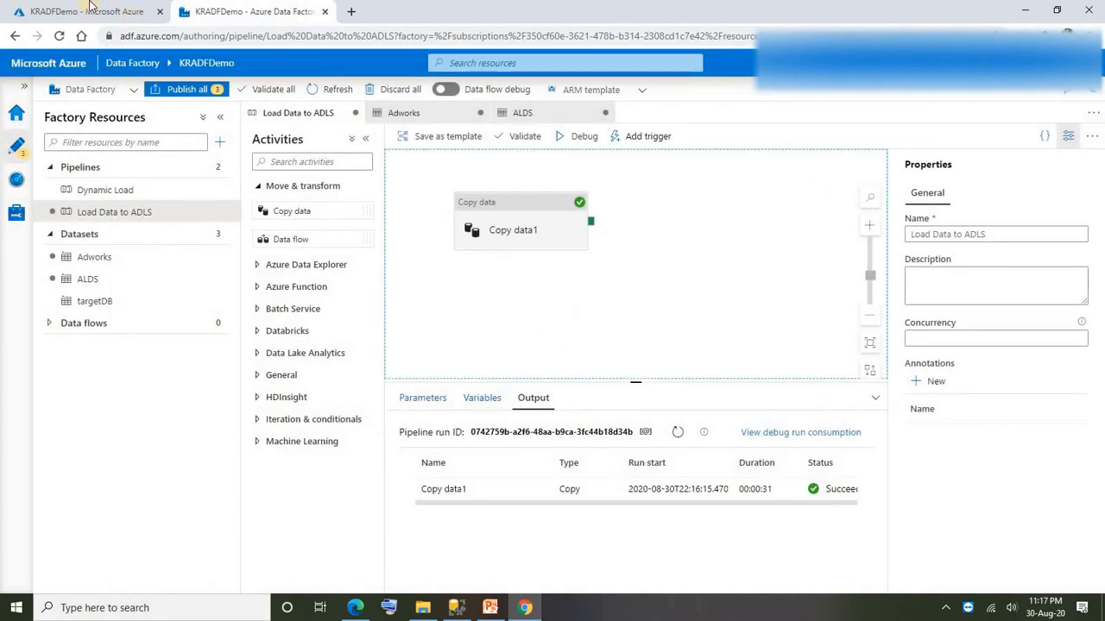
In the Azure portal, inspect the contents of the kradls storage account's krdemo container with Storage Explorer
click(53, 19)
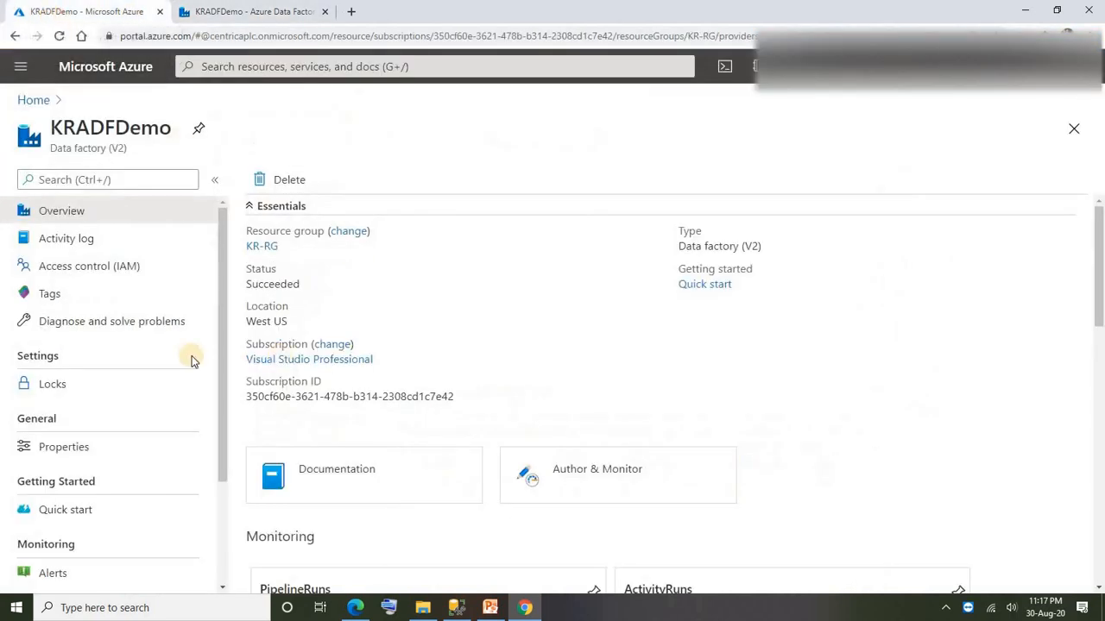
click(33, 100)
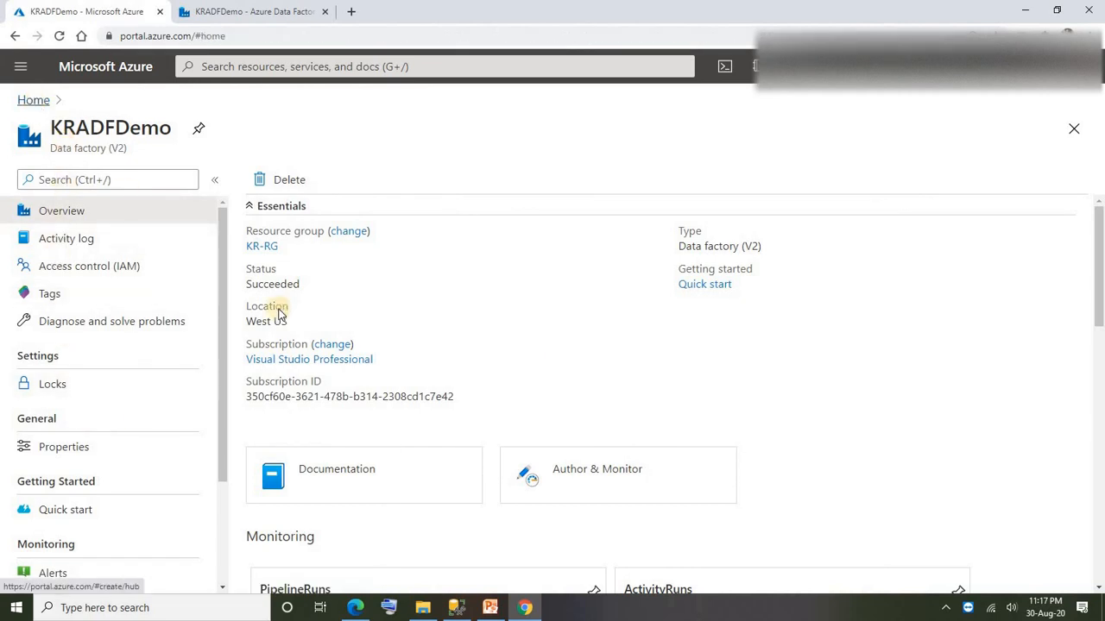
click(125, 362)
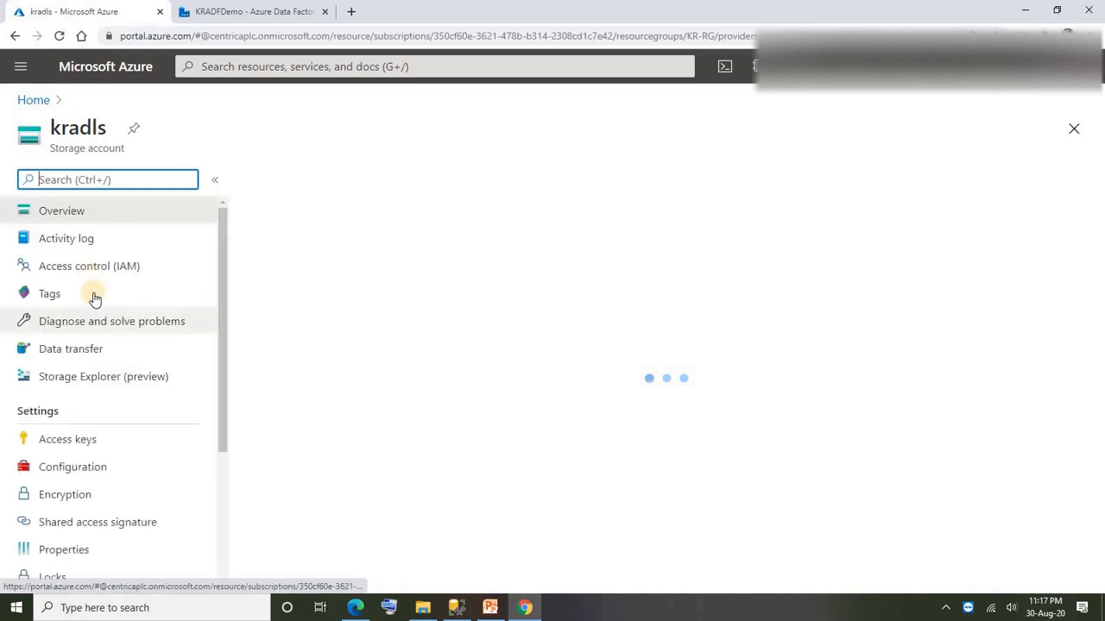
click(75, 406)
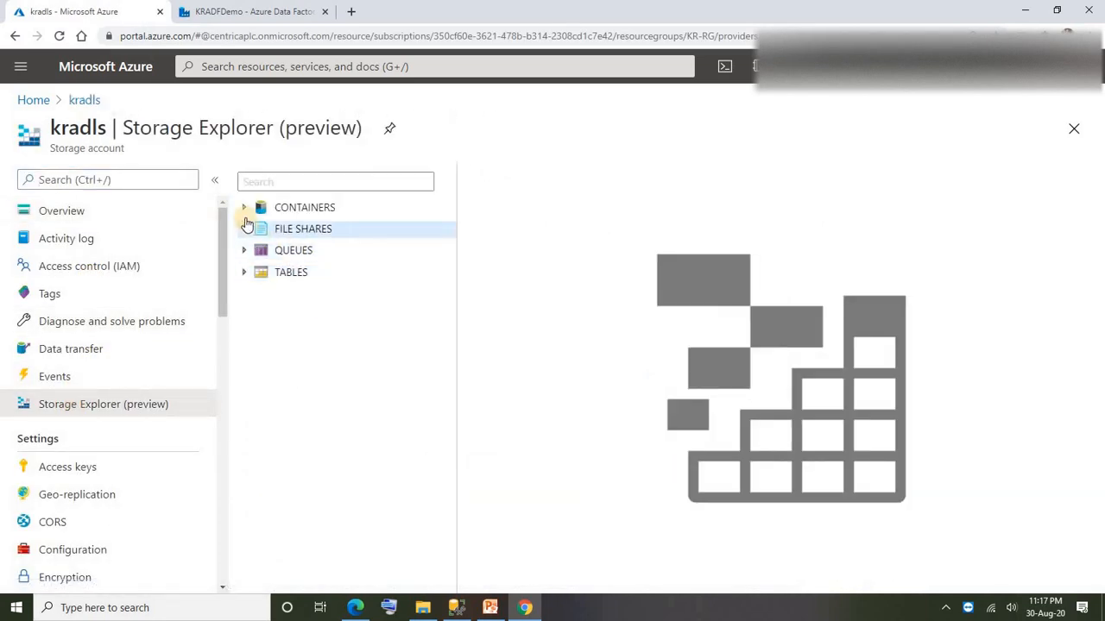
click(245, 207)
click(307, 230)
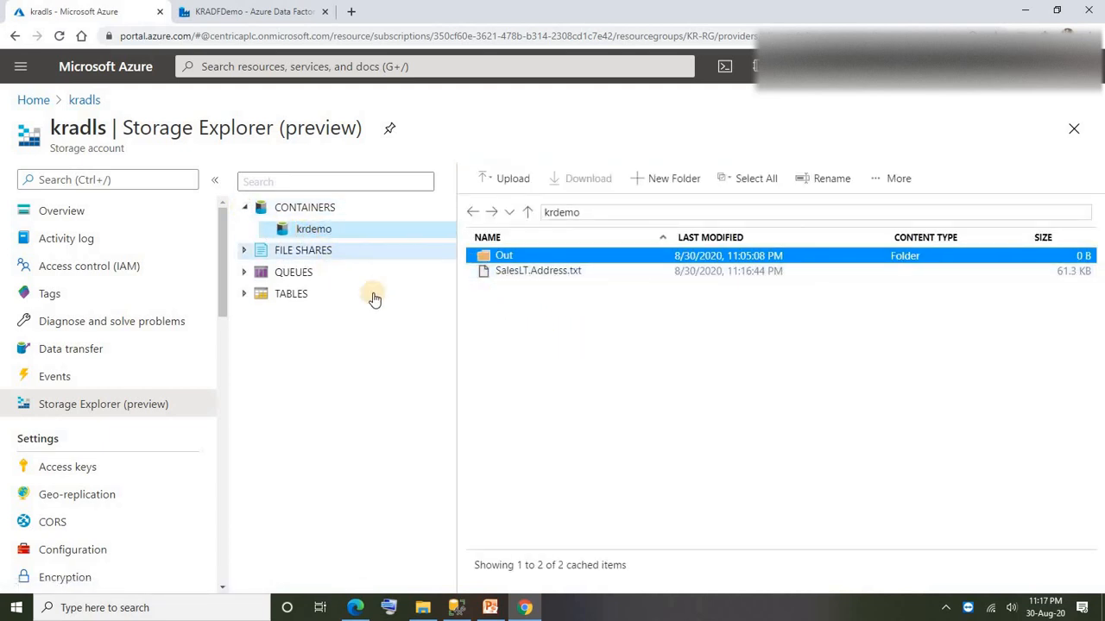
click(550, 323)
click(524, 320)
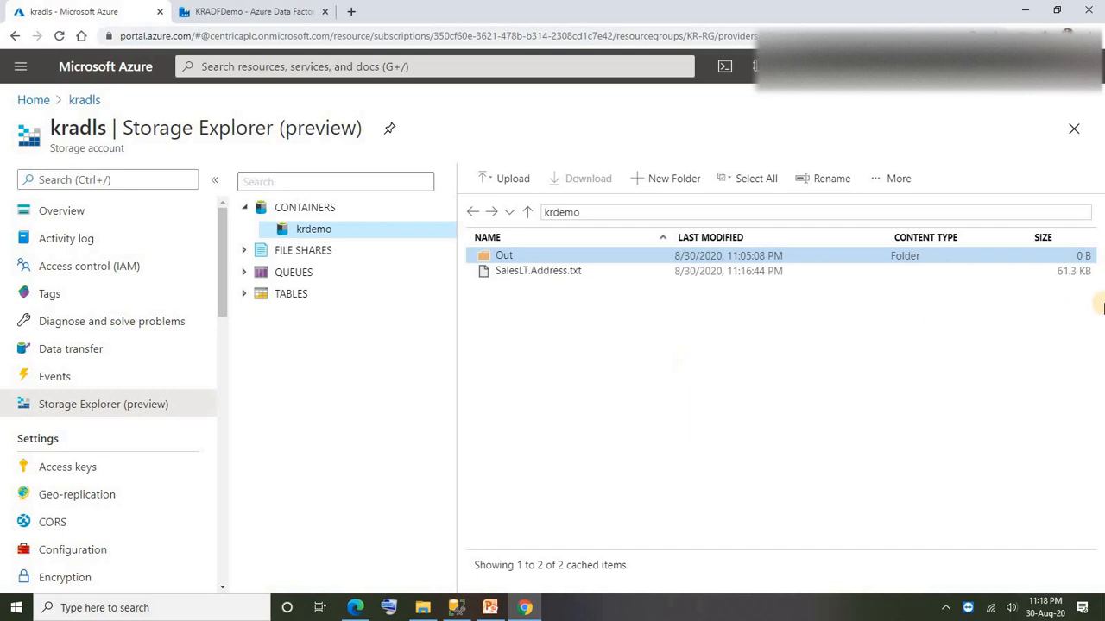
Back in Azure Data Factory, add a String parameter named City with default value london to the Load Data to ADLS pipeline
click(226, 12)
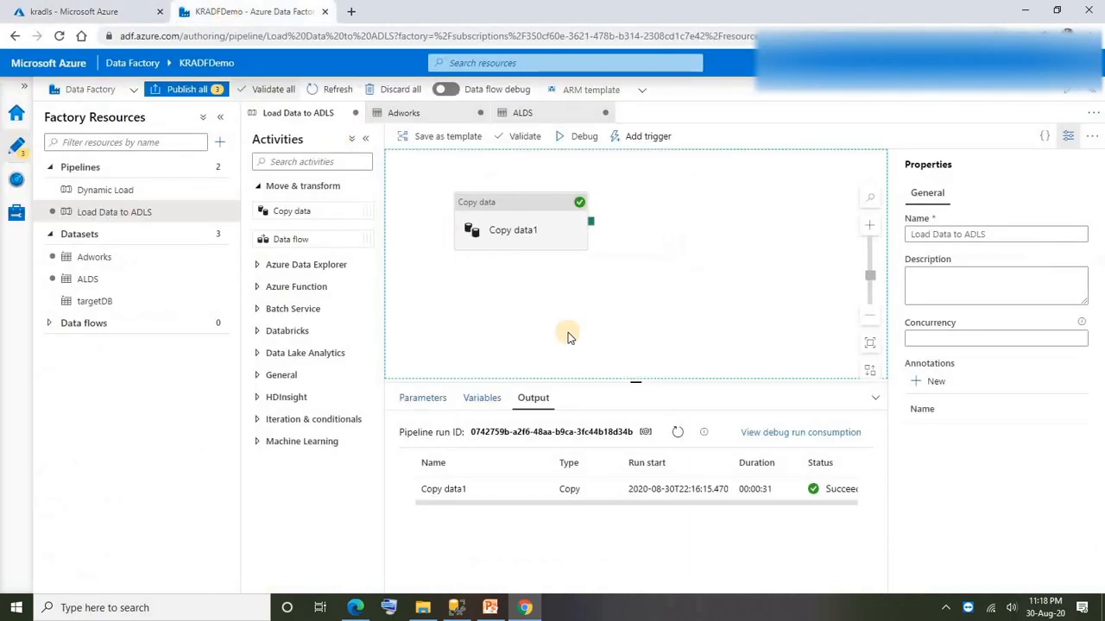
click(531, 208)
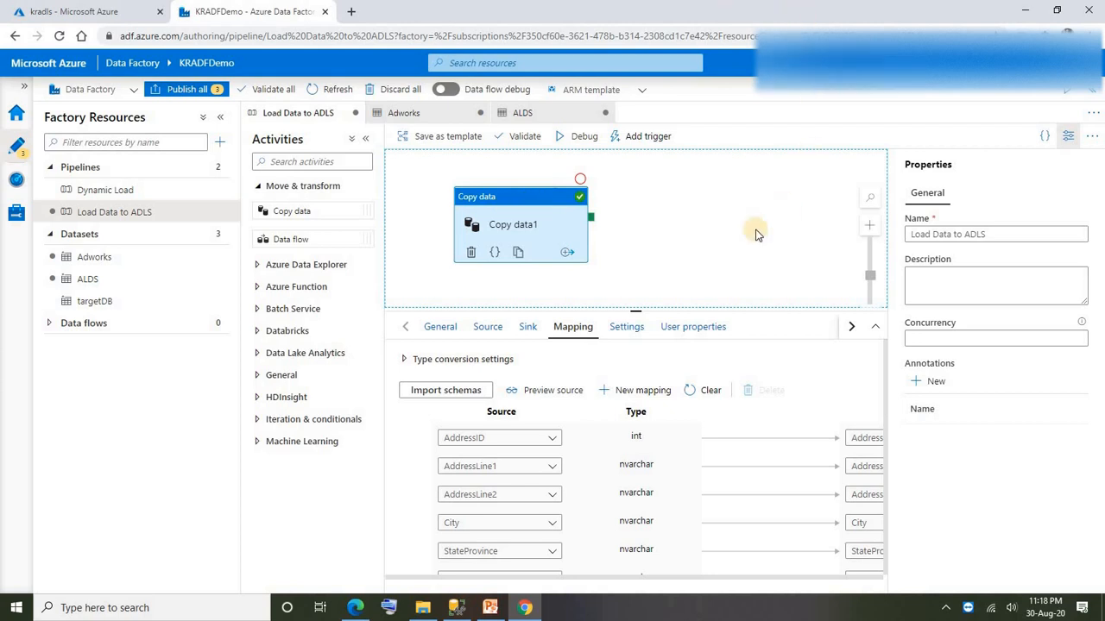
click(722, 222)
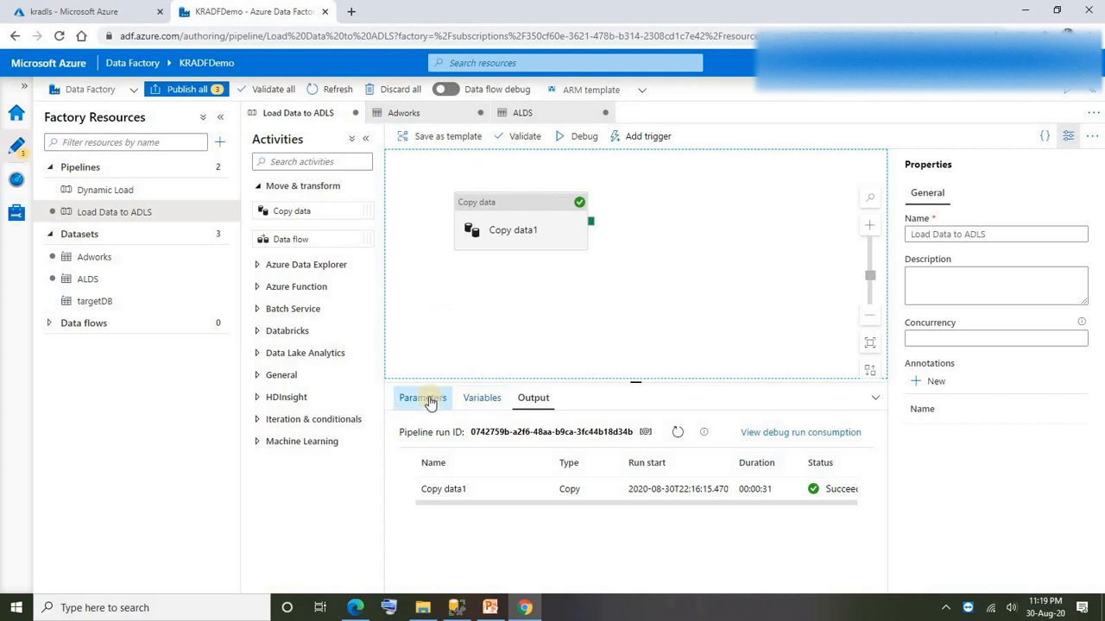
drag(595, 382, 595, 322)
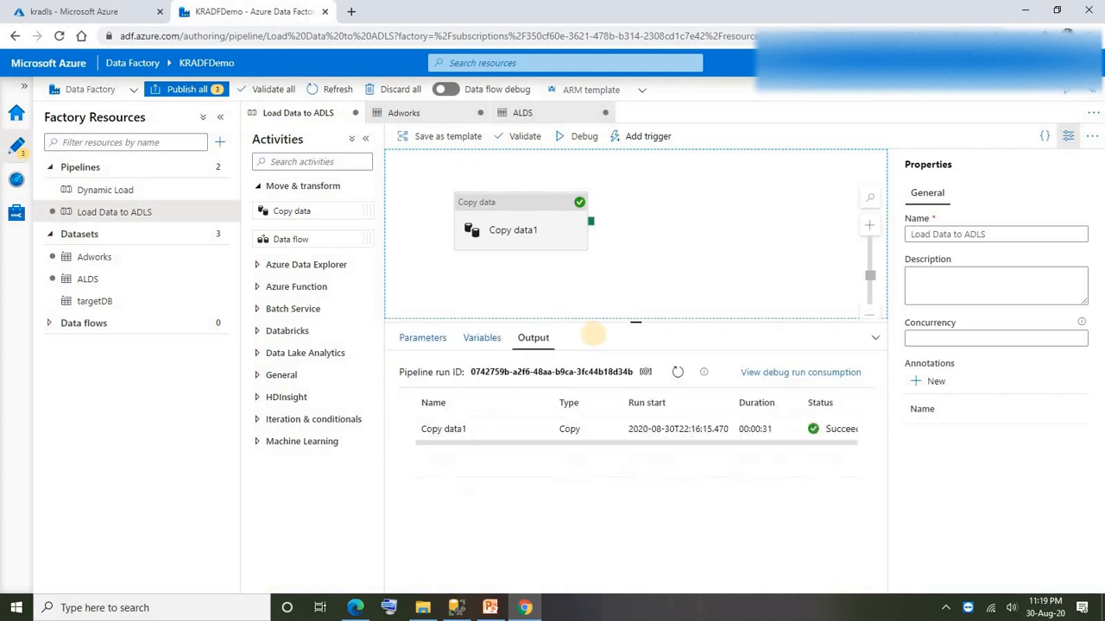
click(417, 343)
click(422, 372)
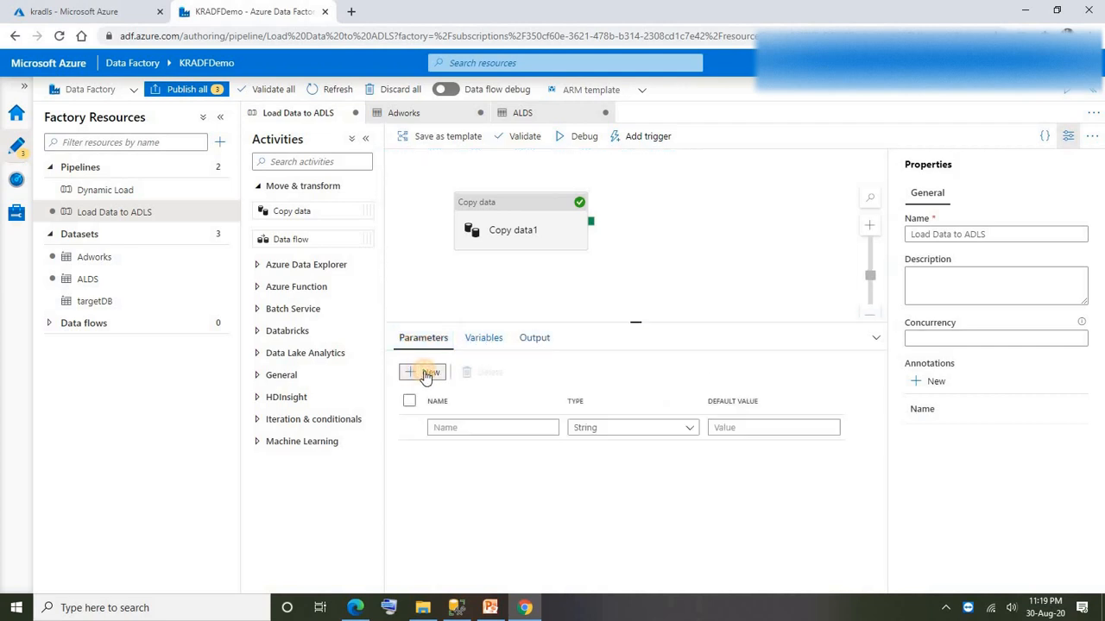
click(481, 426)
text(ci)
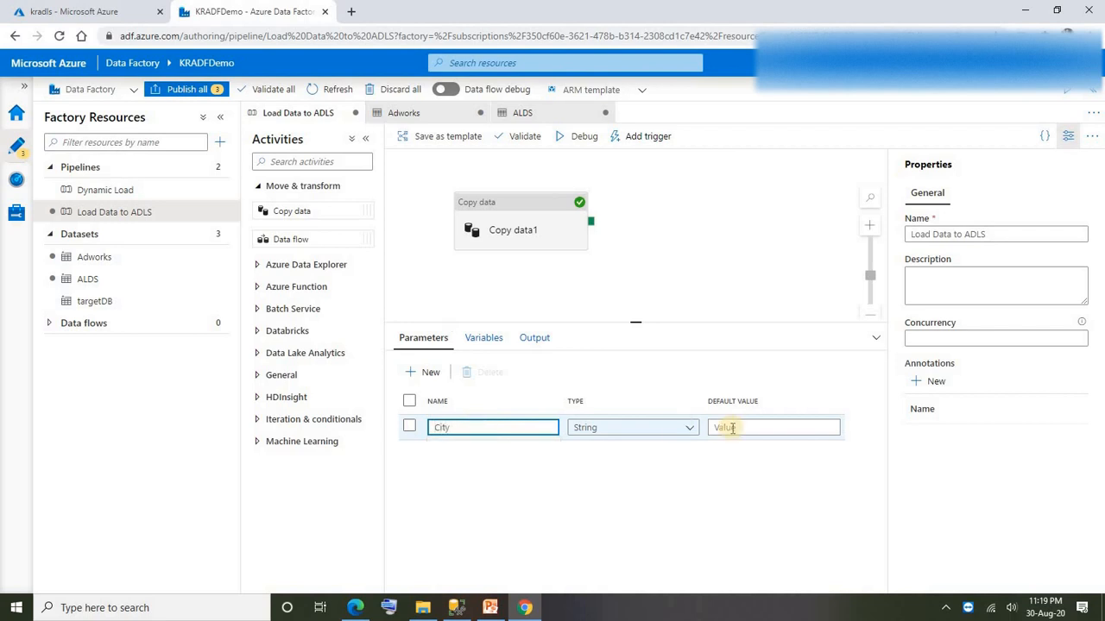
click(762, 429)
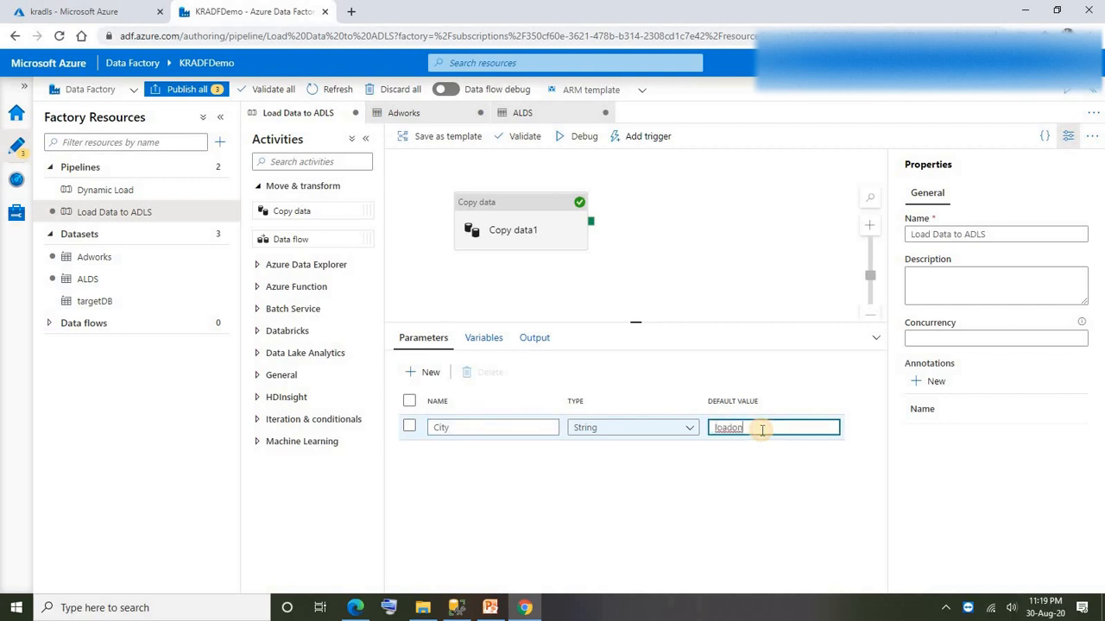
click(728, 428)
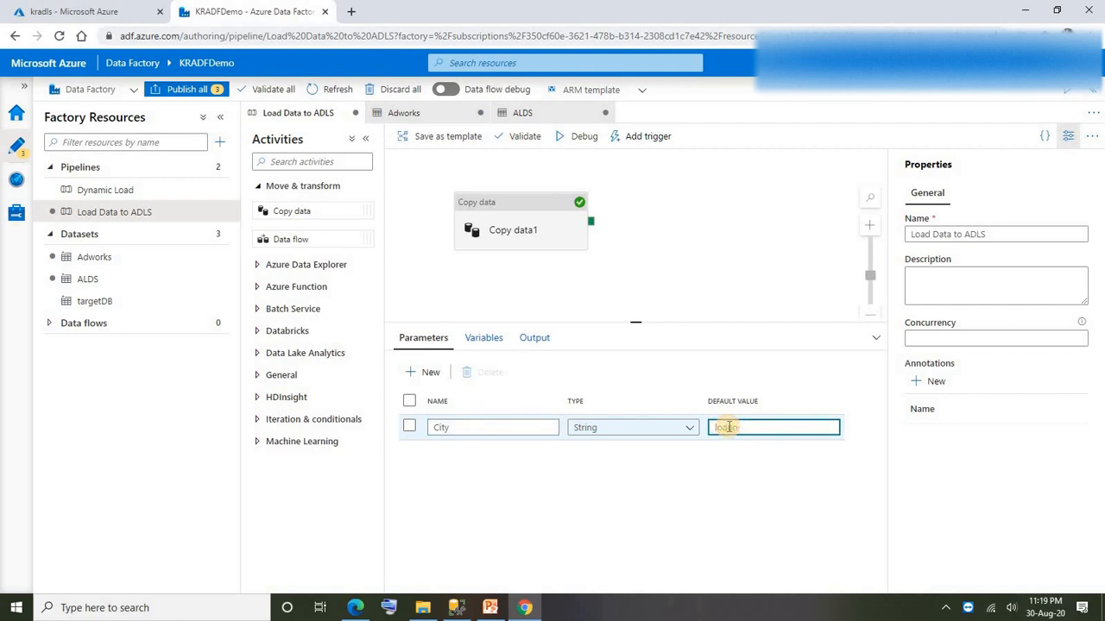
click(740, 256)
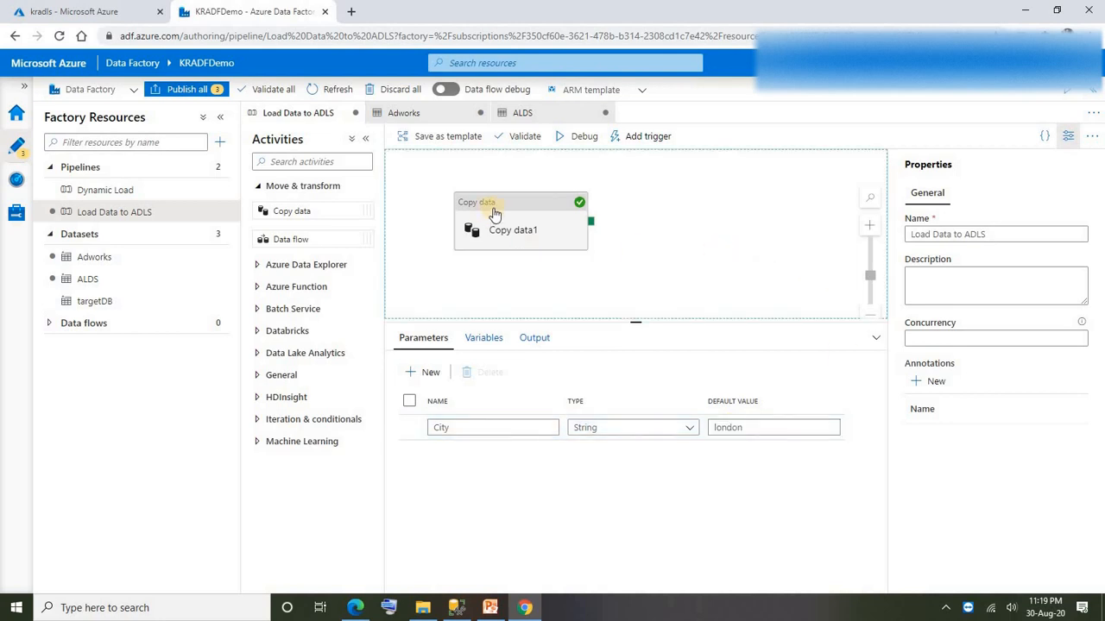
Set the Copy data1 source to use a query instead of the table, leaving the query text empty
click(499, 210)
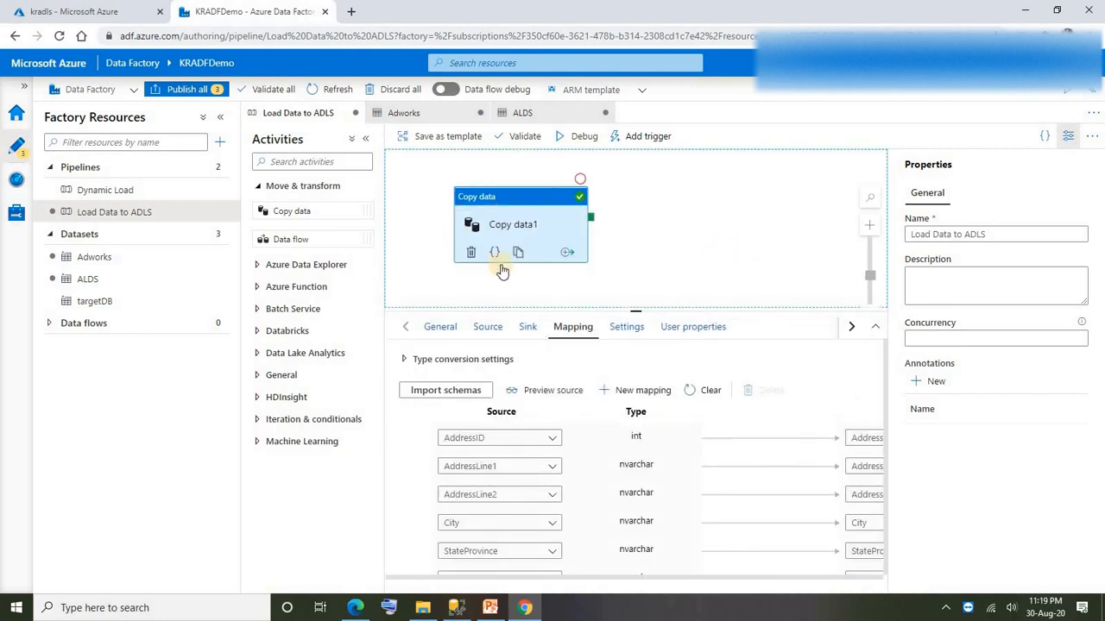
click(487, 329)
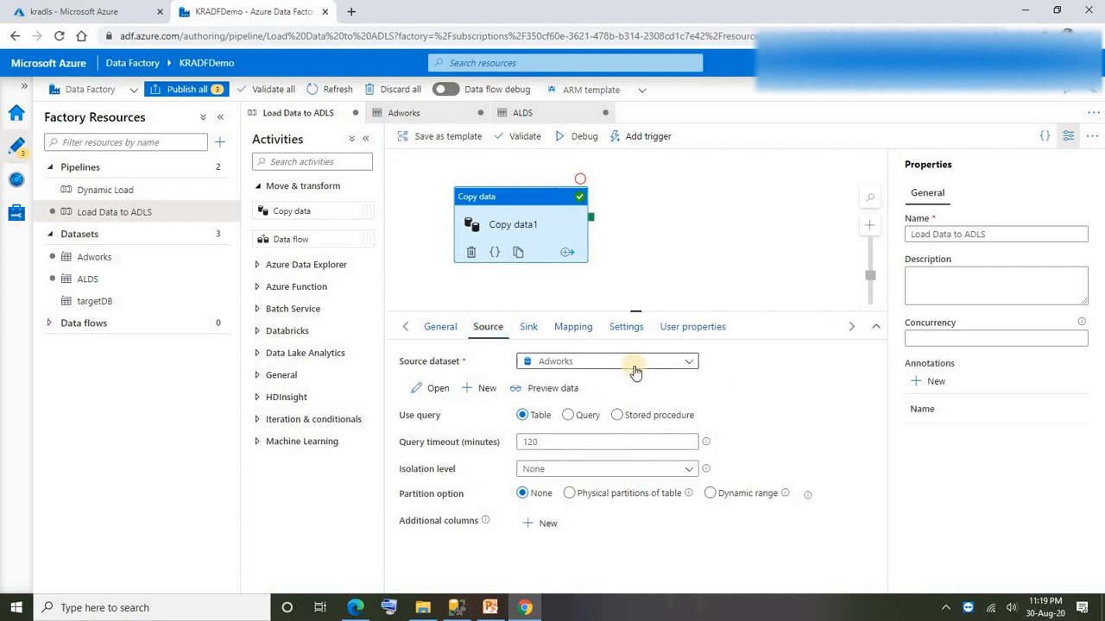
click(568, 416)
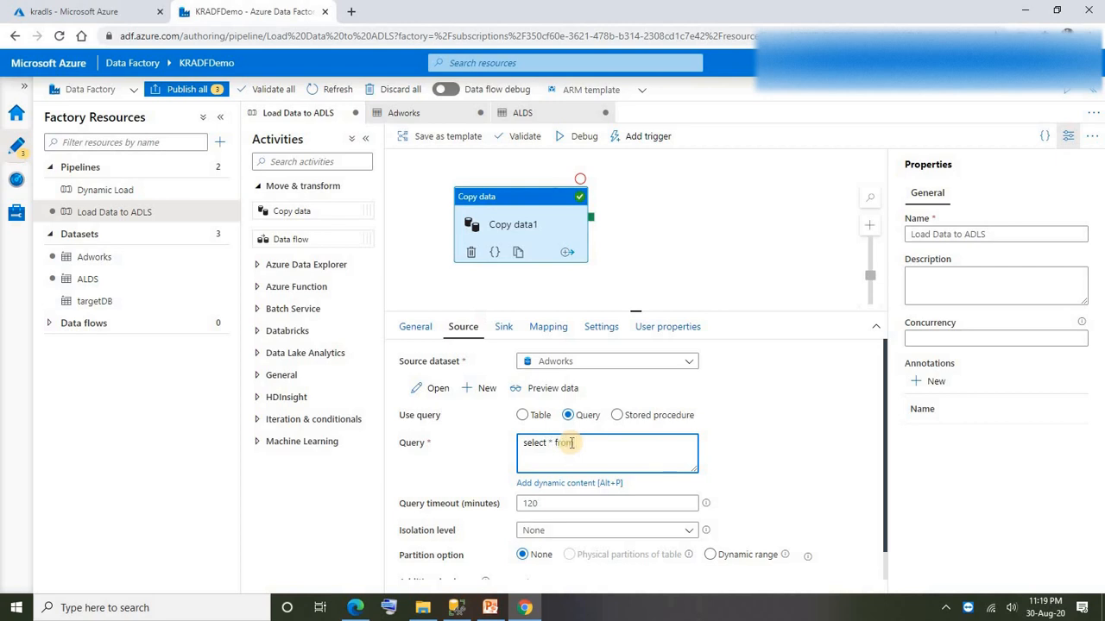
drag(594, 451, 524, 447)
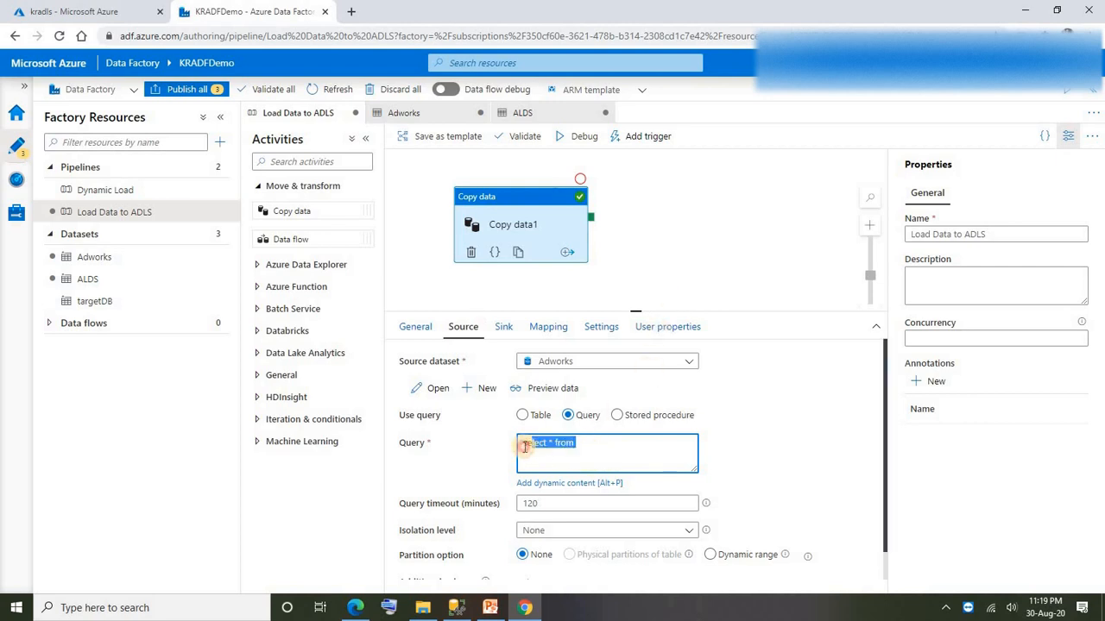
key(BackSpace)
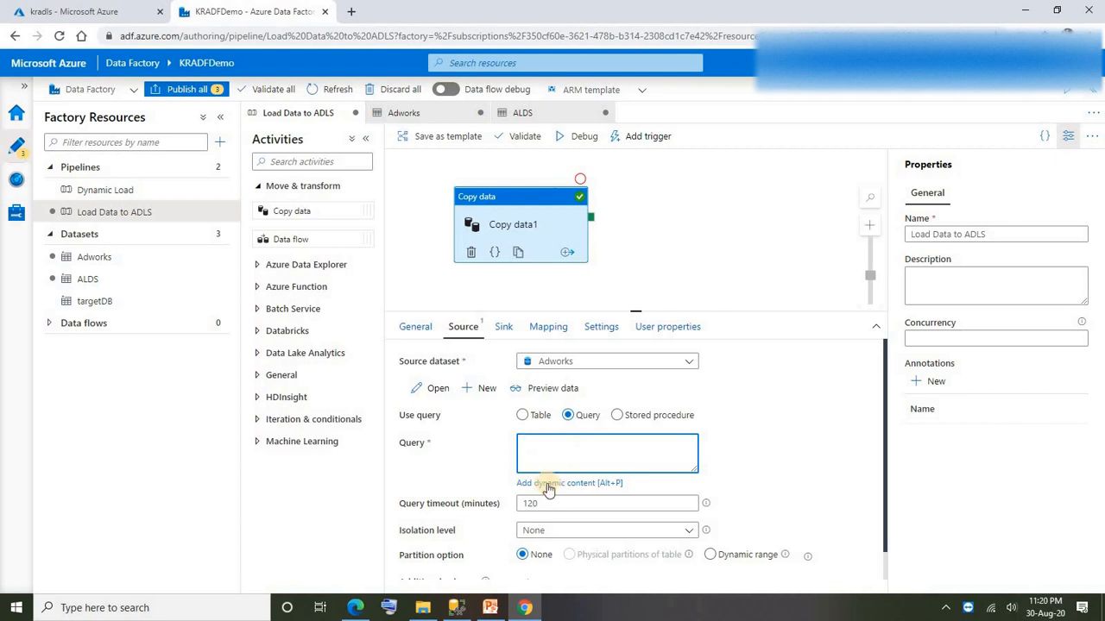
Enter the source query as dynamic content, select * from saleslt.address where city=, and append the City pipeline parameter
click(547, 484)
text(select * fro)
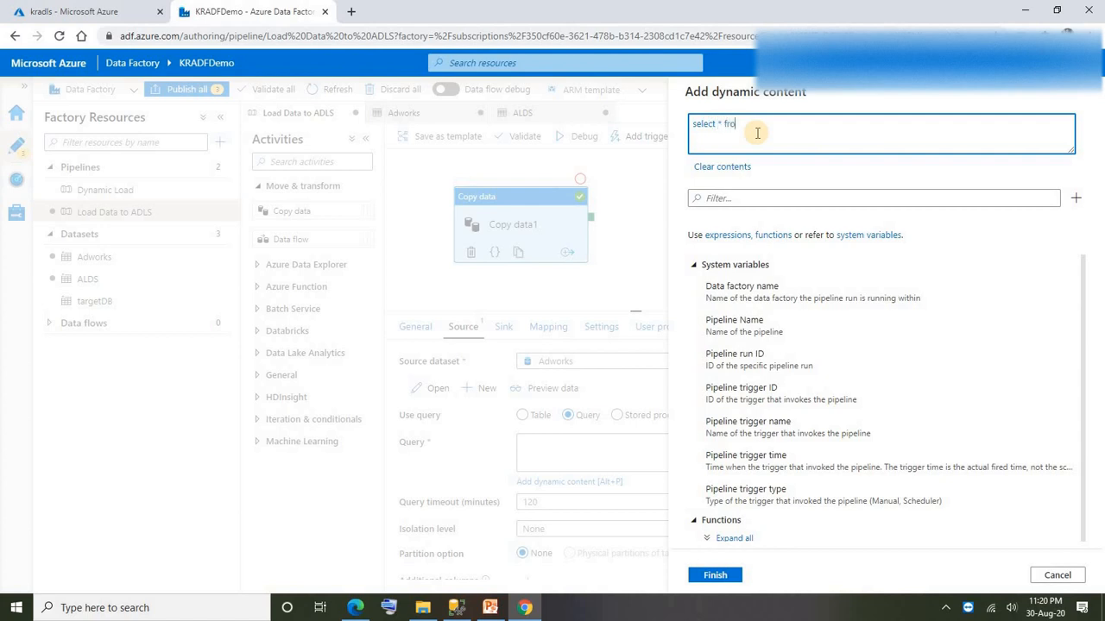
text(m saleslt.address where city=)
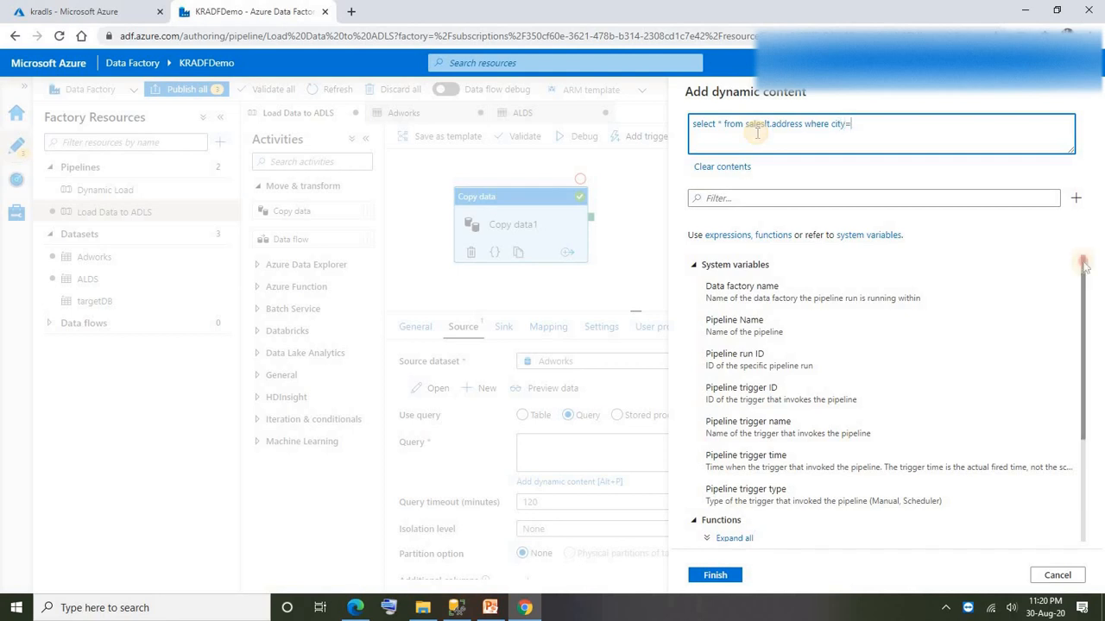
scroll(1079, 340, down, 1)
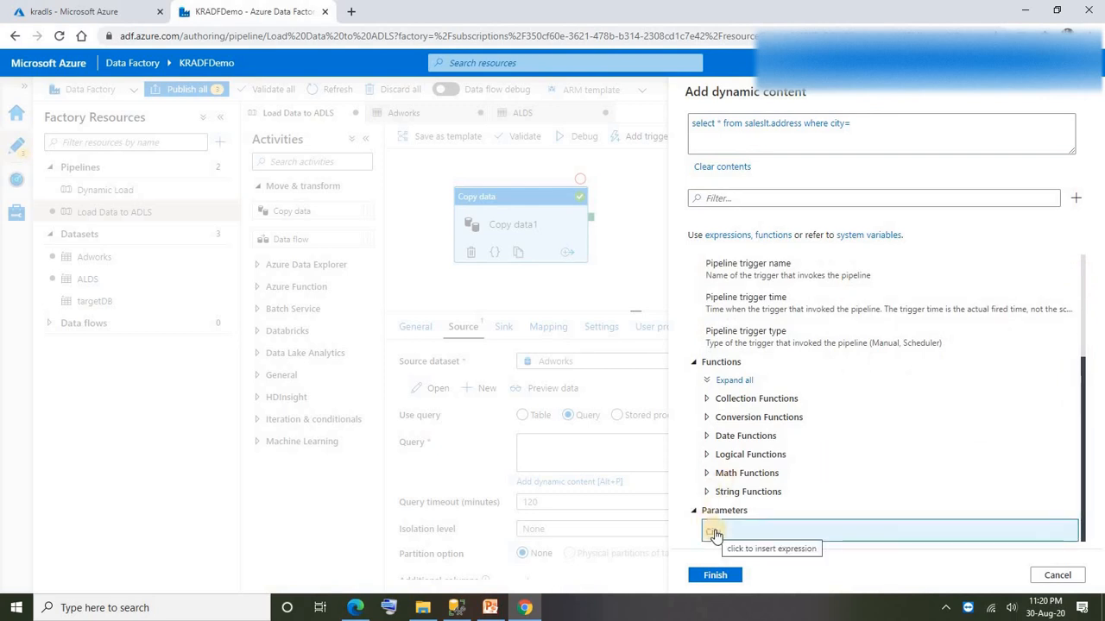
click(713, 533)
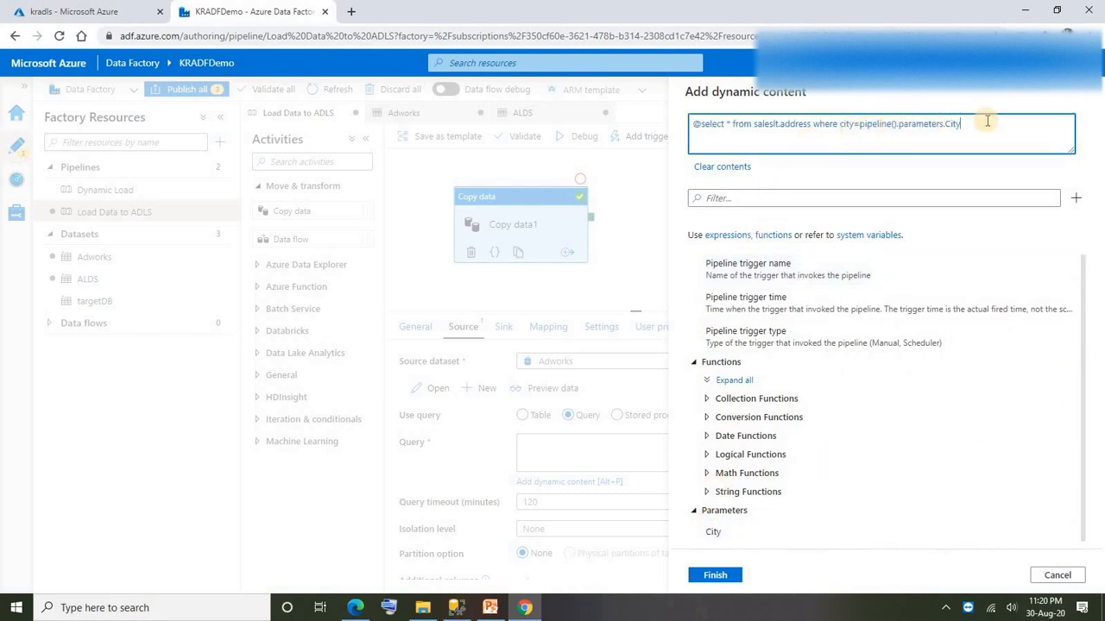
Remove the @ in front of select and put it directly before pipeline().parameters.City in the query expression
click(860, 124)
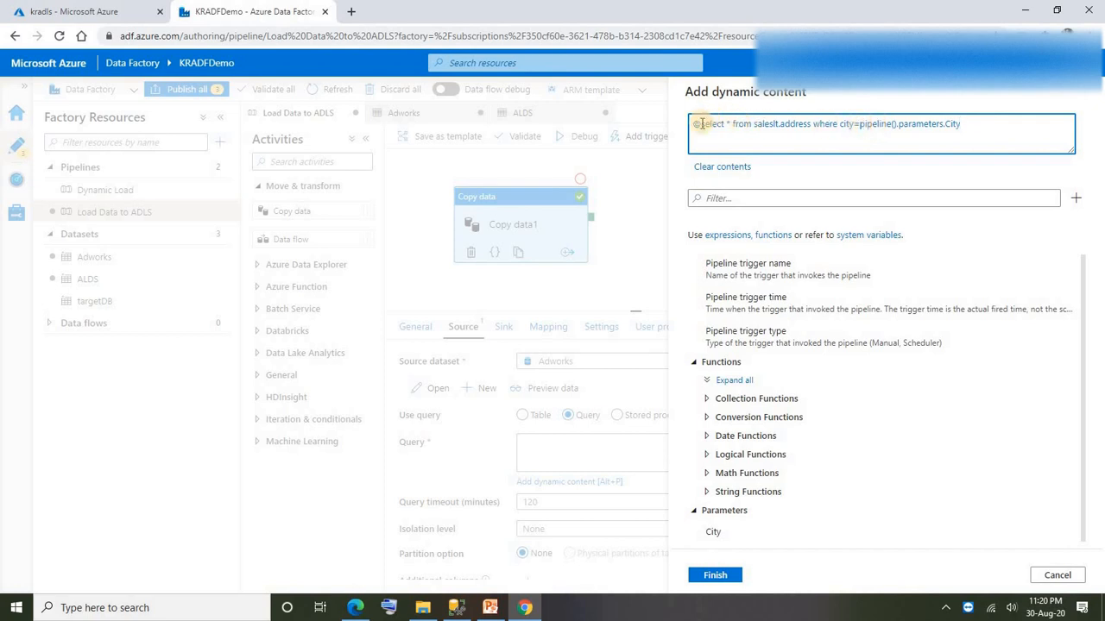
key(BackSpace)
click(852, 123)
text(@)
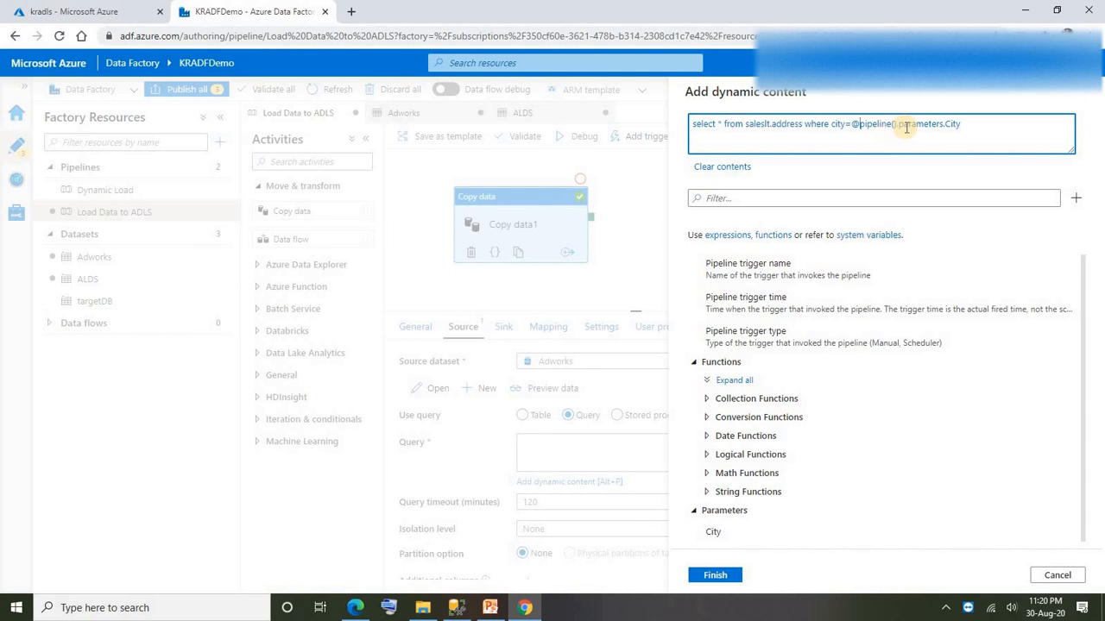
Add single quotes and braces so the condition reads city='@{pipeline().parameters.City}', and apply the dynamic query to the source
click(850, 126)
text(')
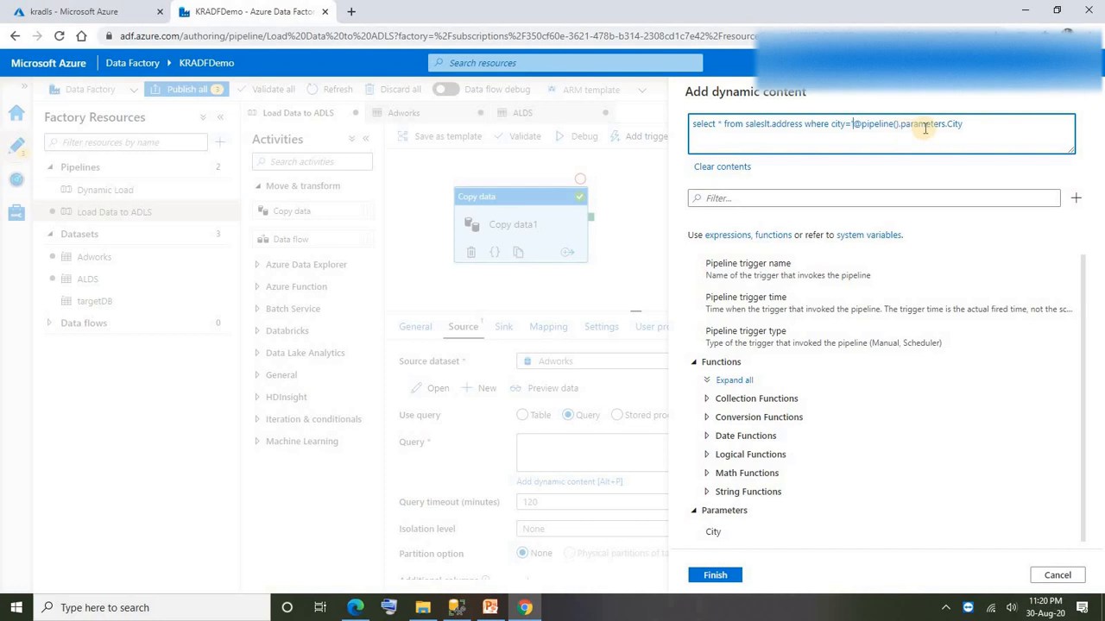
click(969, 126)
text(')
click(857, 126)
text({)
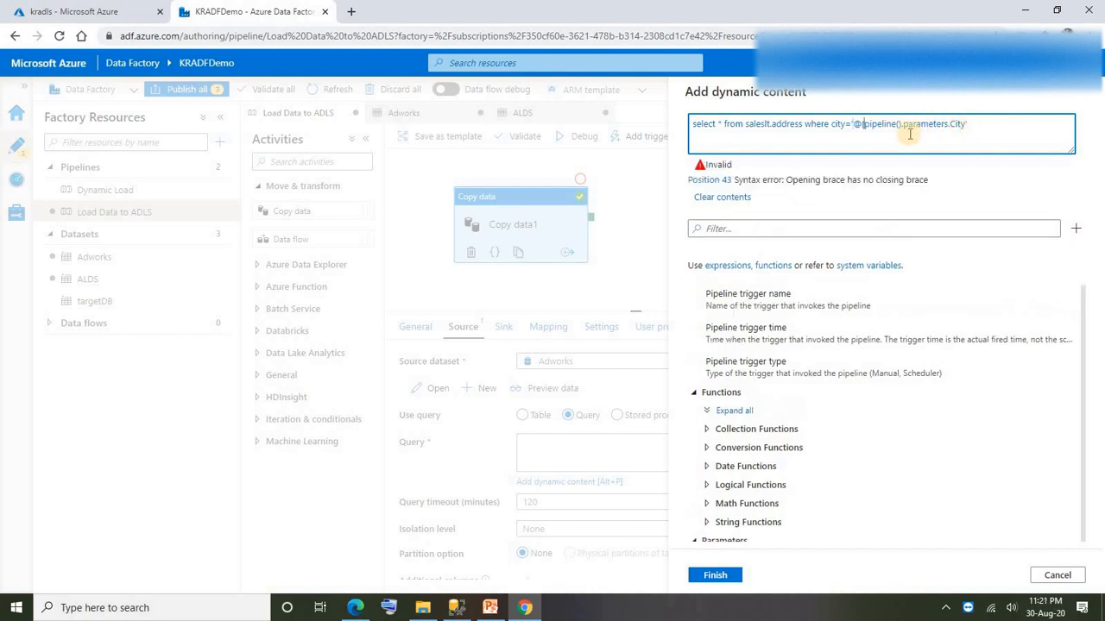
click(966, 124)
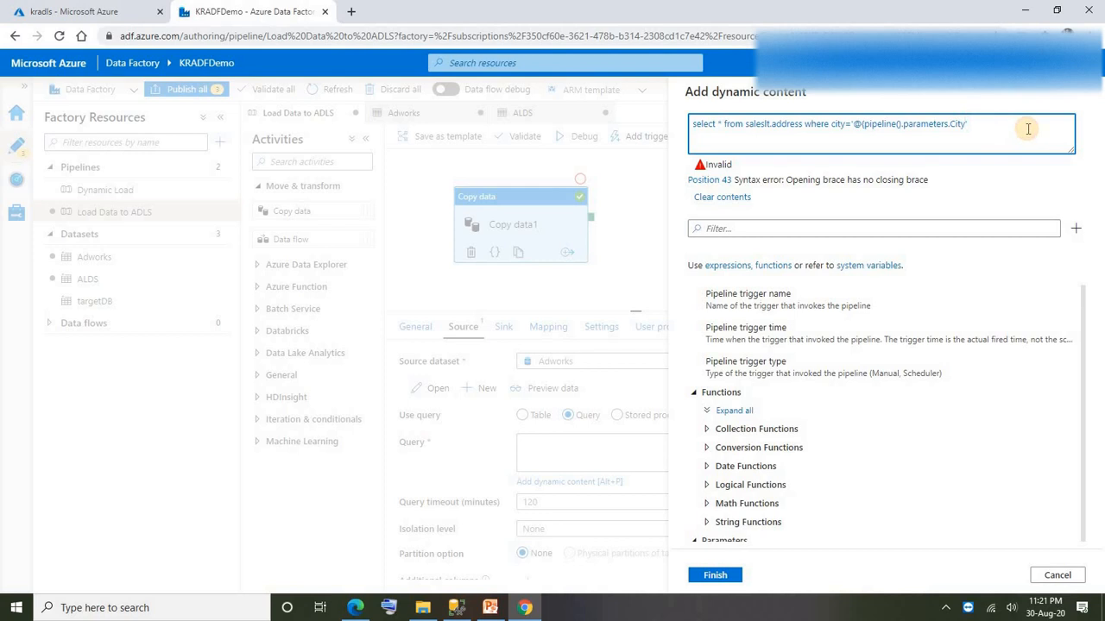
text(})
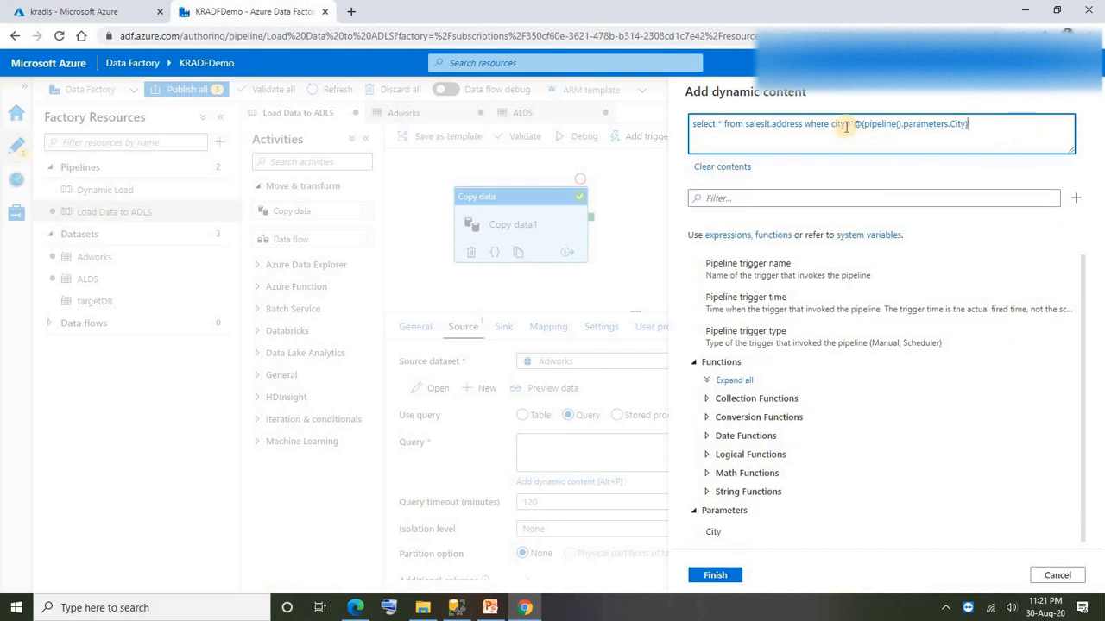
drag(967, 124, 855, 125)
click(994, 121)
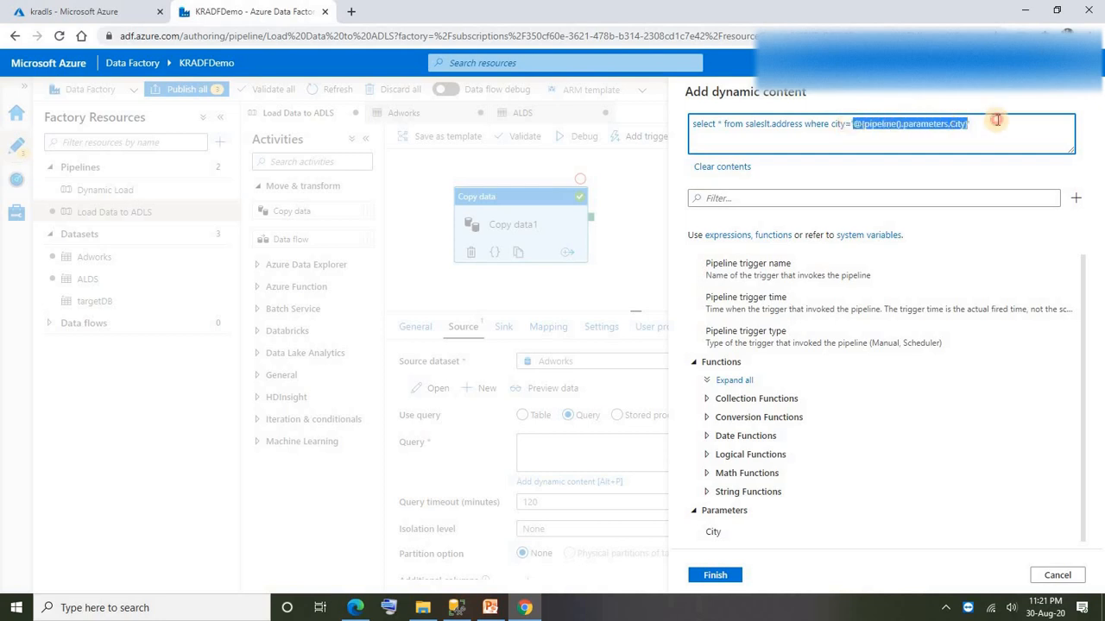
click(714, 574)
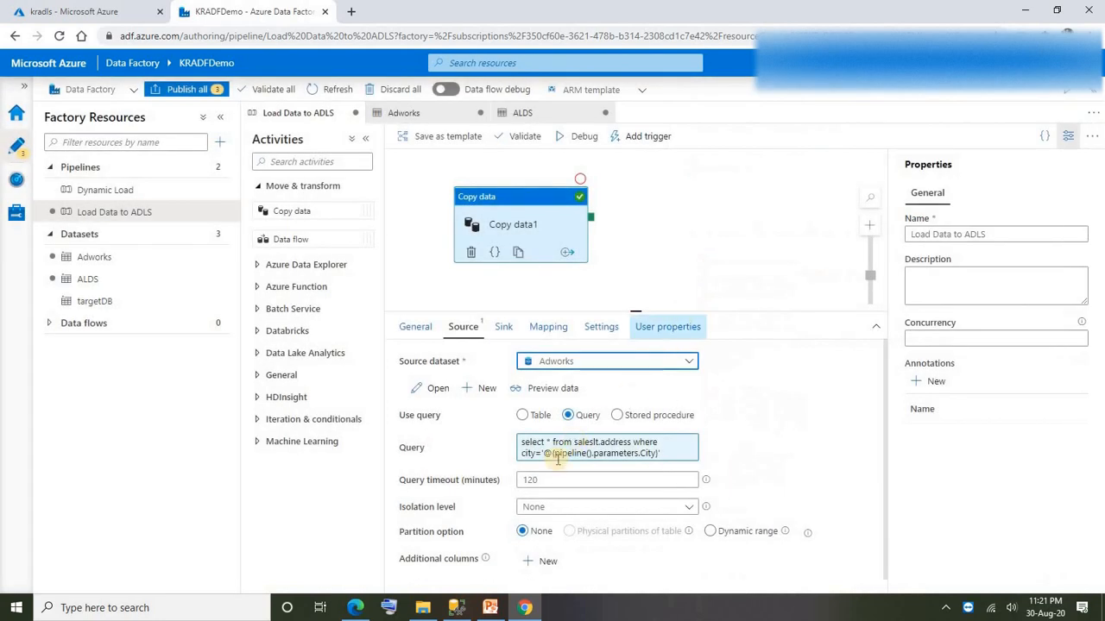
Reopen the source query's dynamic content to review the select statement and its City parameter condition, and close it unchanged
click(670, 452)
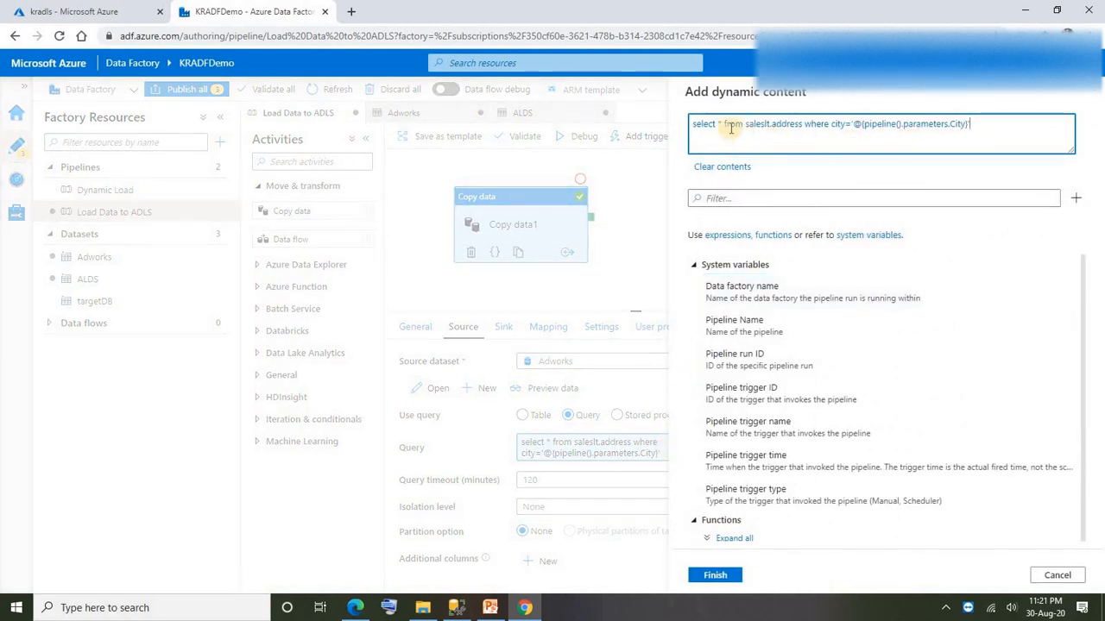
drag(691, 123, 801, 123)
click(993, 125)
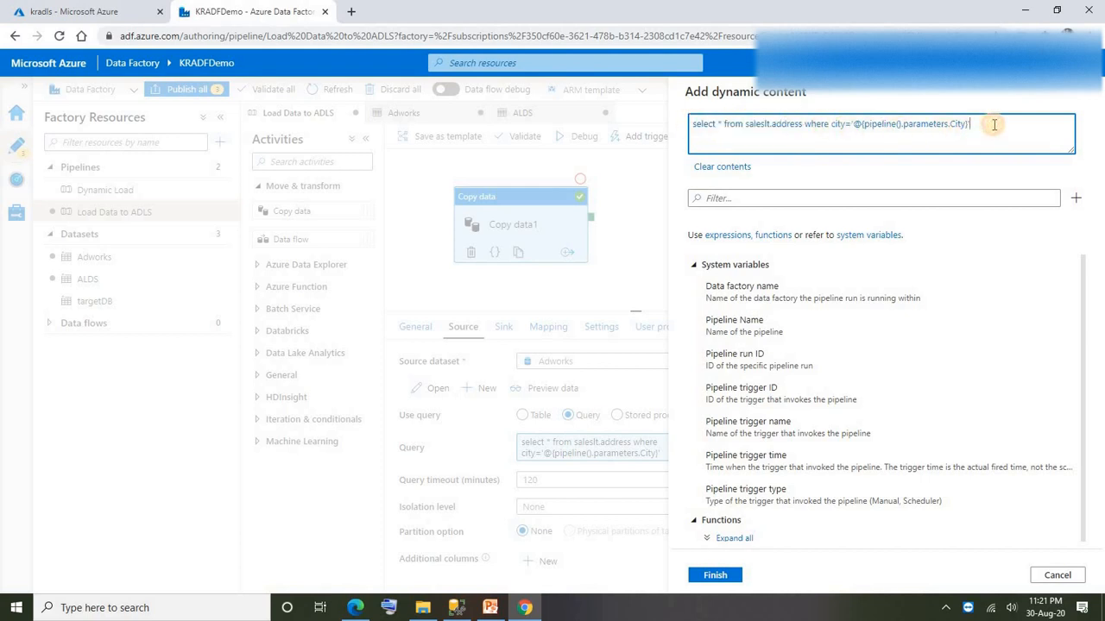
click(714, 575)
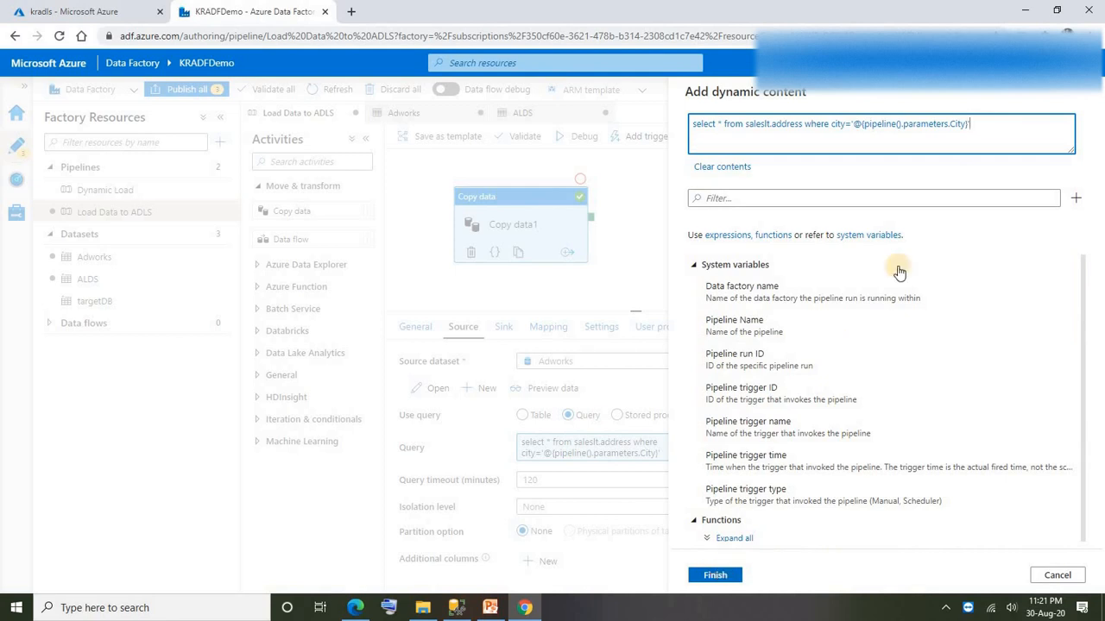
drag(978, 121, 829, 126)
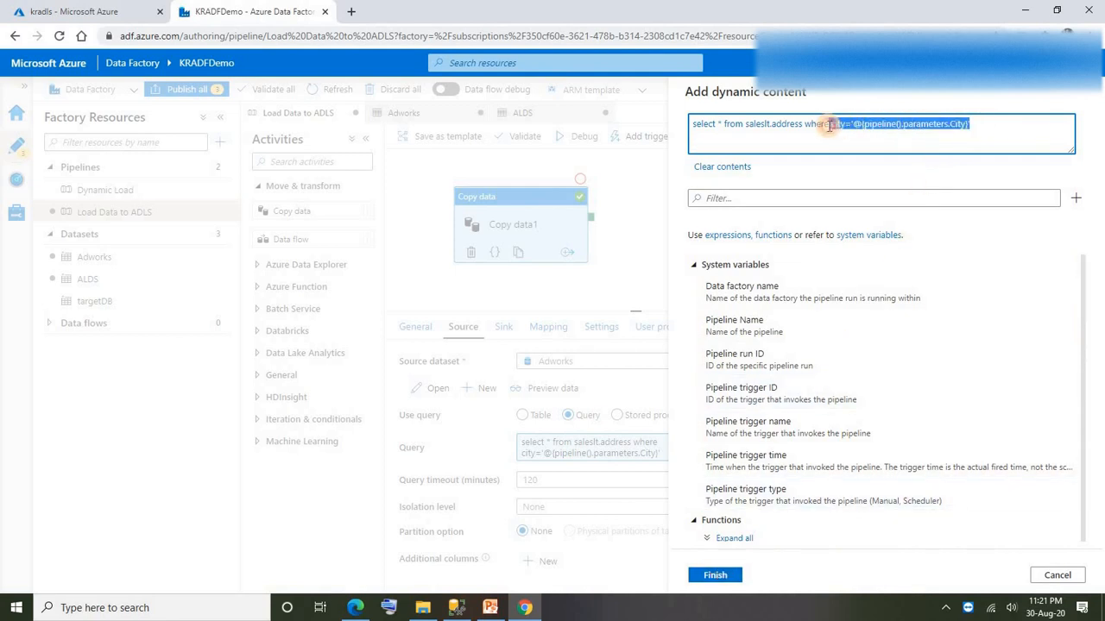
click(715, 575)
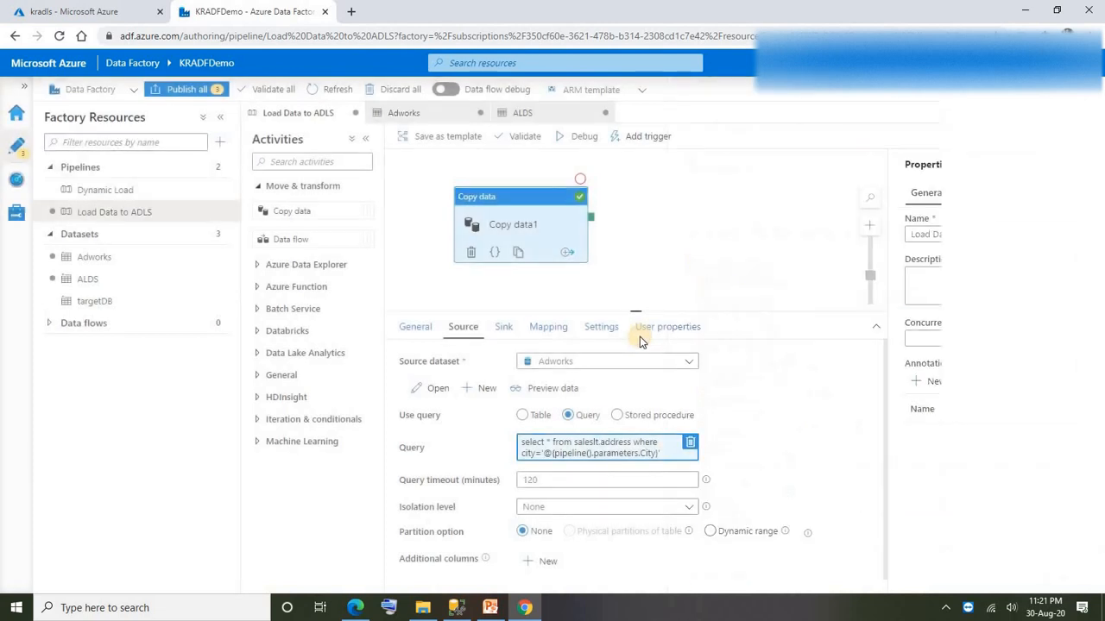
Review the source-to-sink column mapping of the Copy data1 activity
click(713, 243)
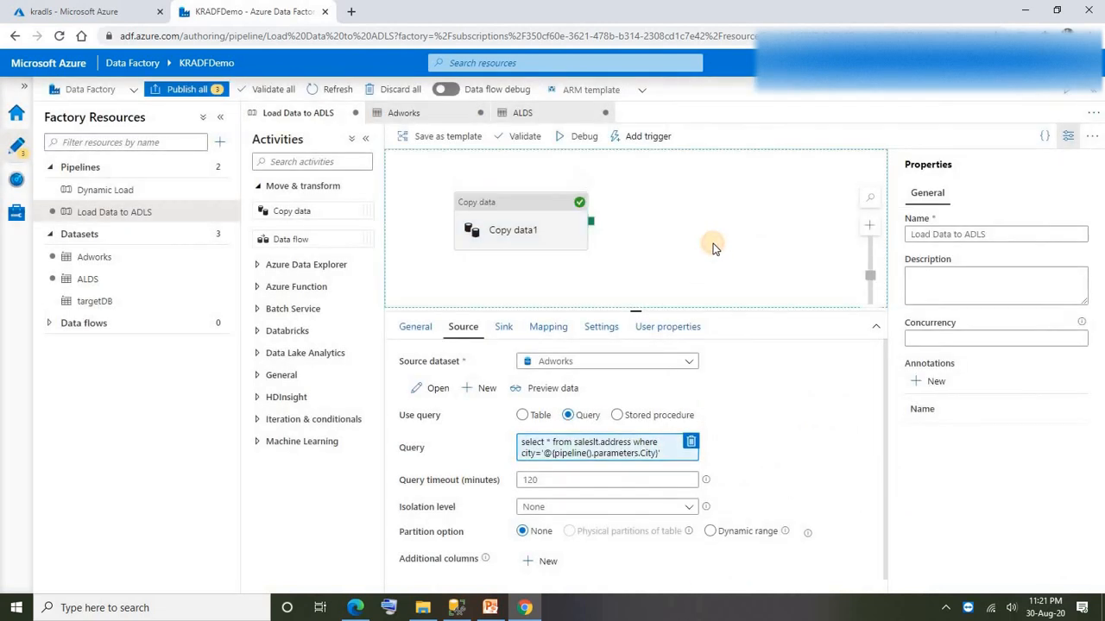
click(521, 250)
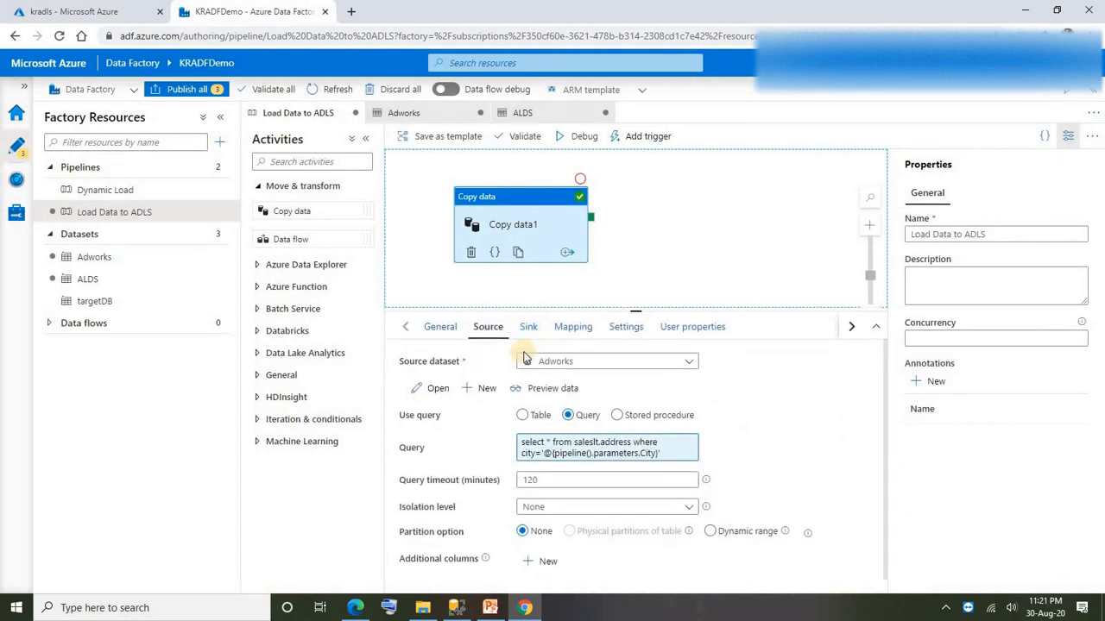
click(562, 329)
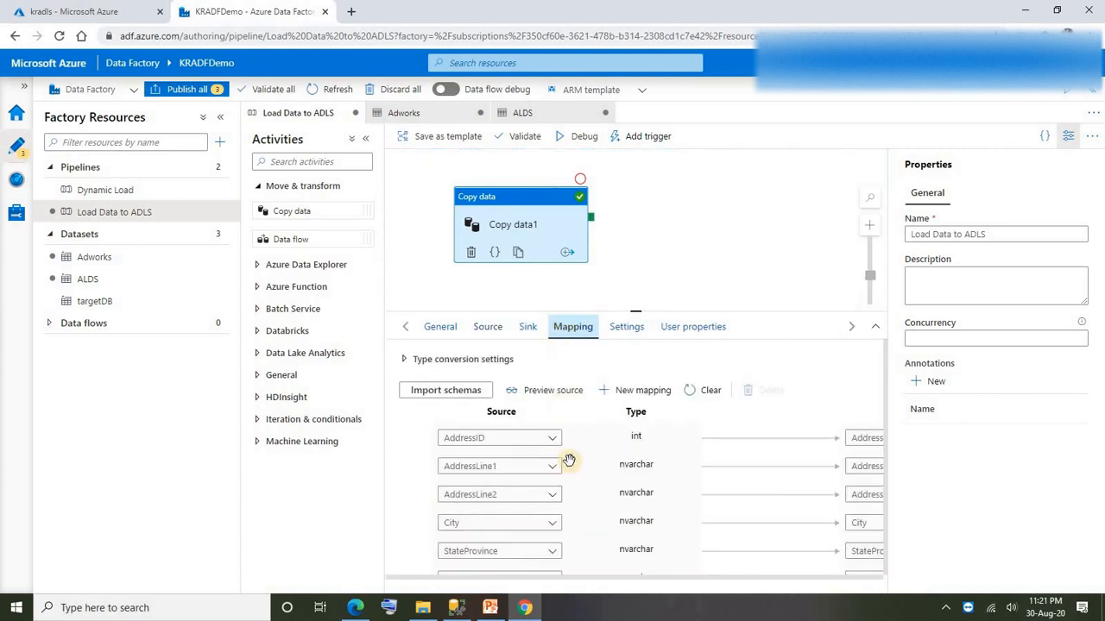
scroll(621, 479, down, 3)
scroll(621, 490, up, 5)
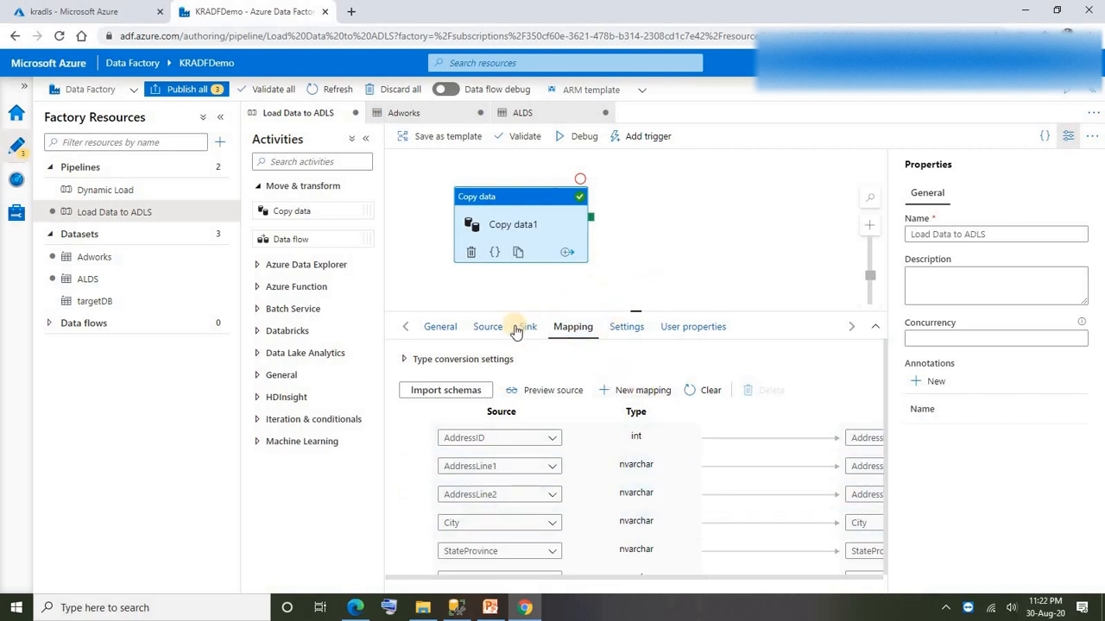
click(519, 136)
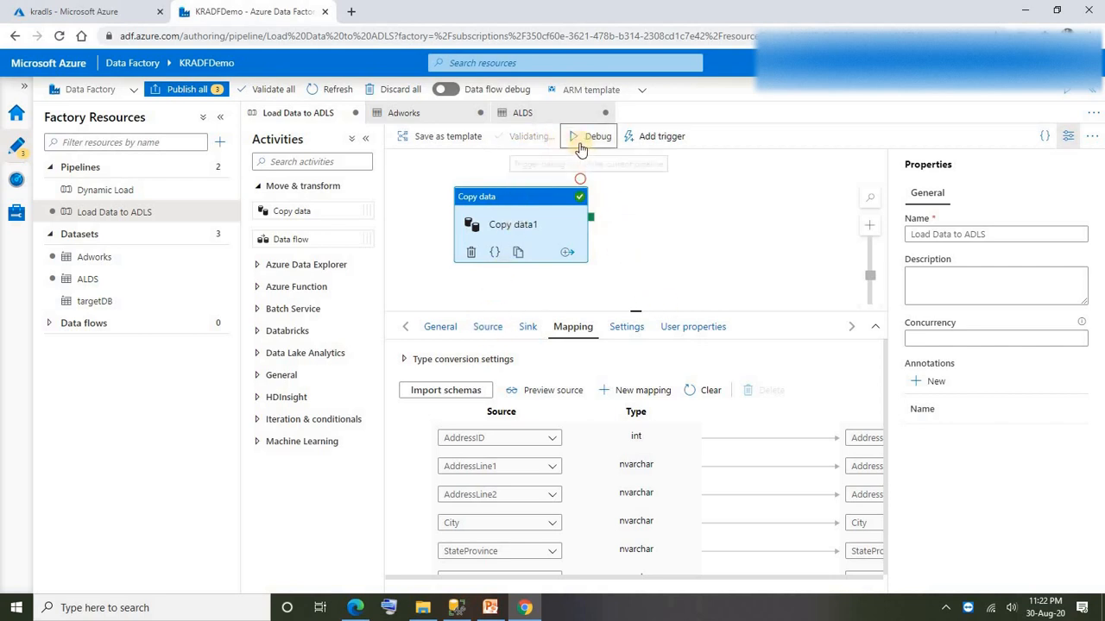
click(574, 143)
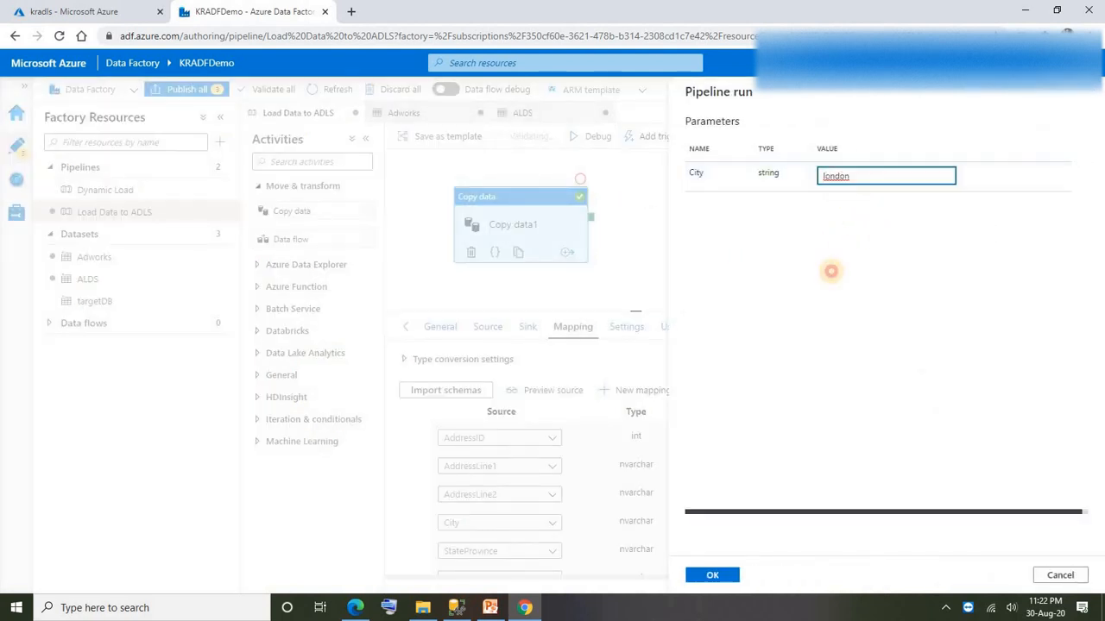
drag(871, 175, 818, 176)
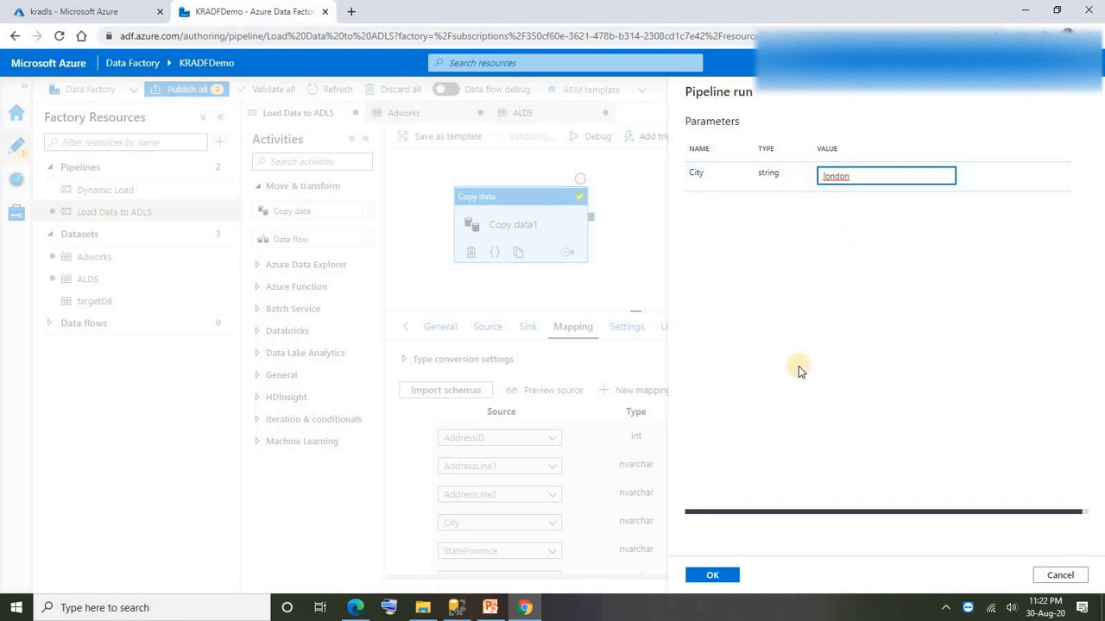
click(712, 576)
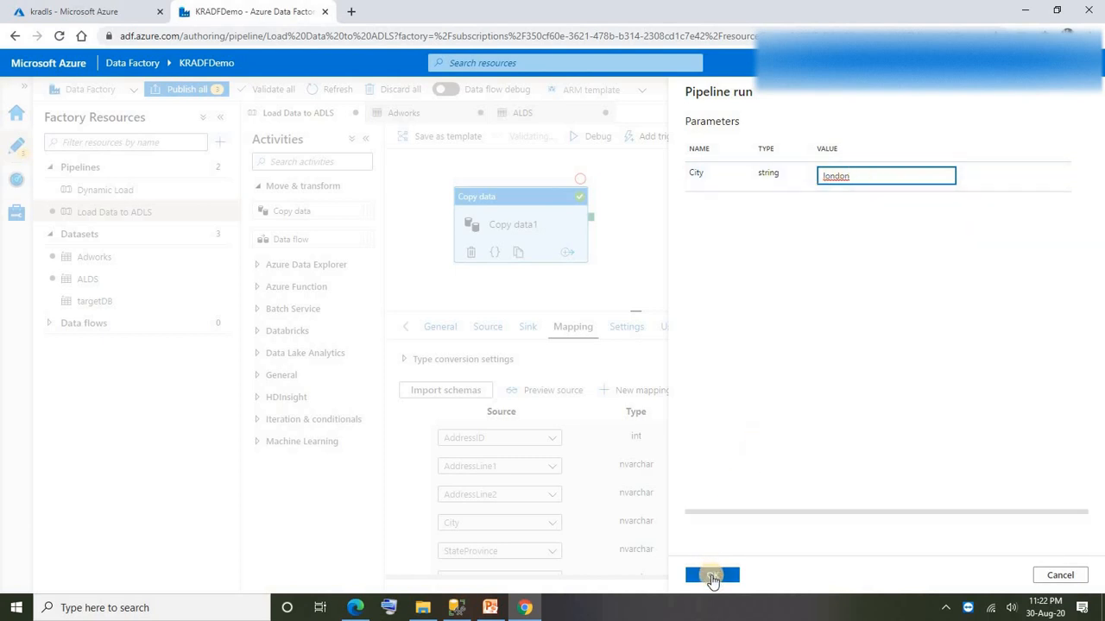
click(1060, 576)
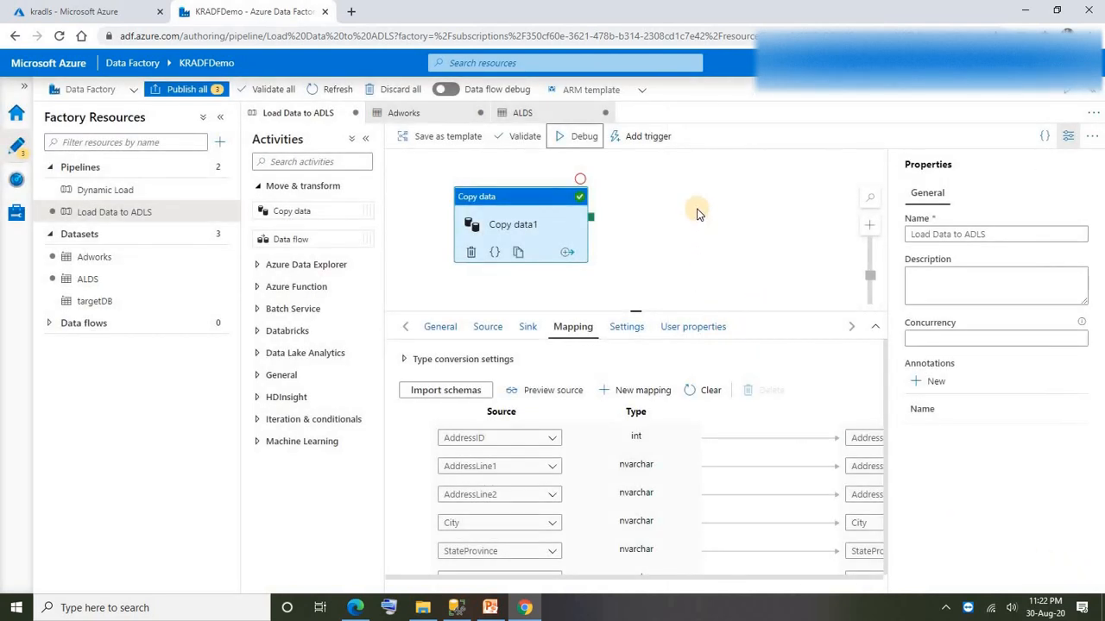
Open the ALDS sink dataset of Copy data1 and set the file name in its krdemo path to London
click(697, 214)
click(538, 207)
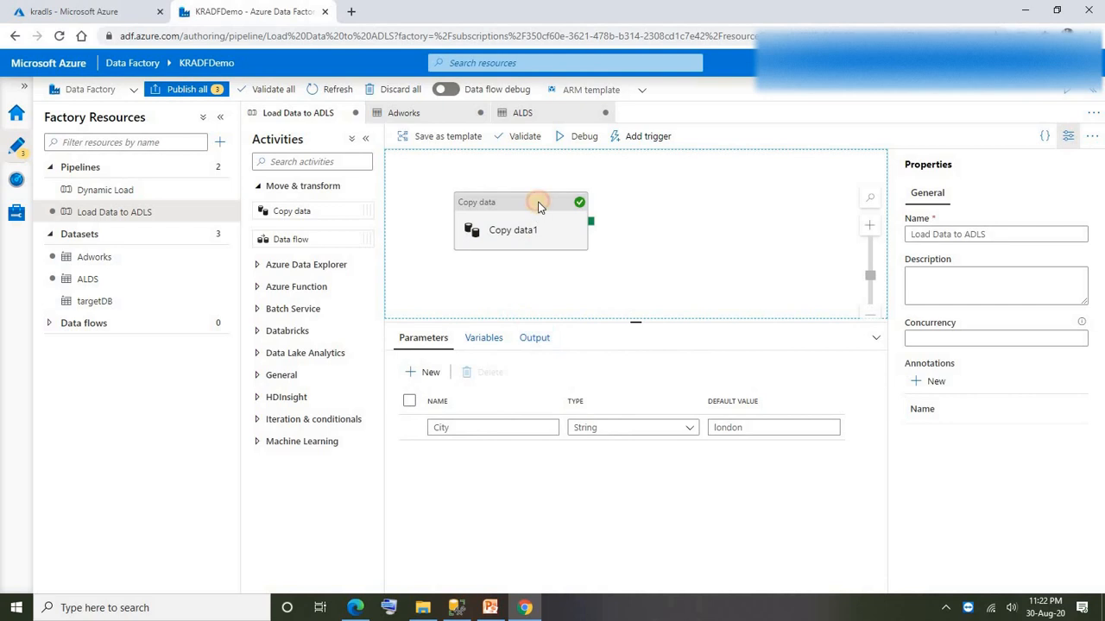
click(525, 329)
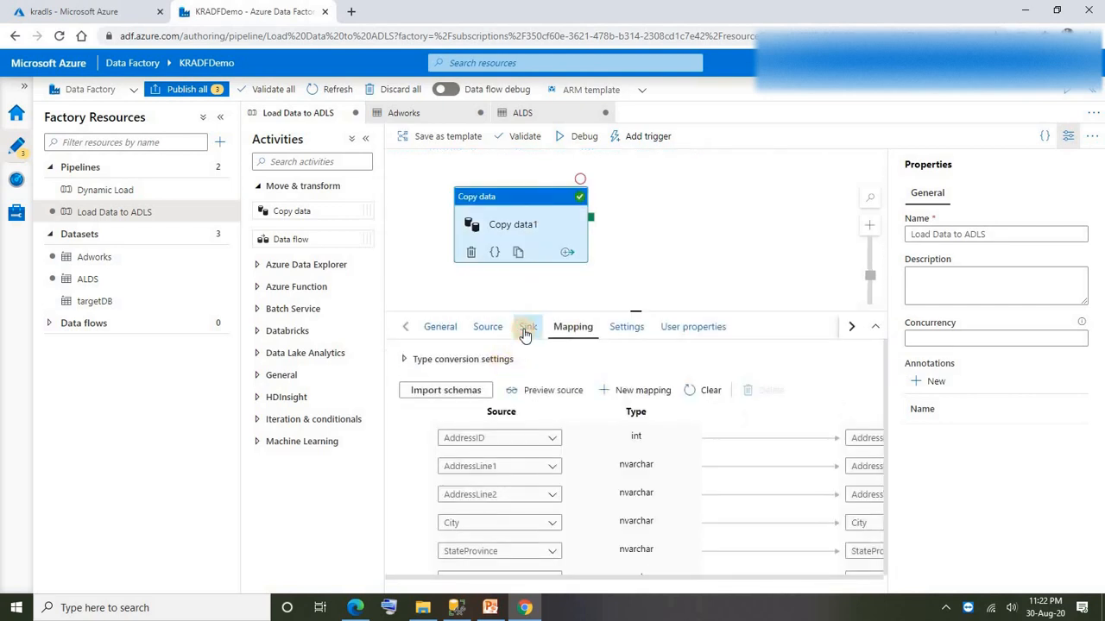
click(721, 362)
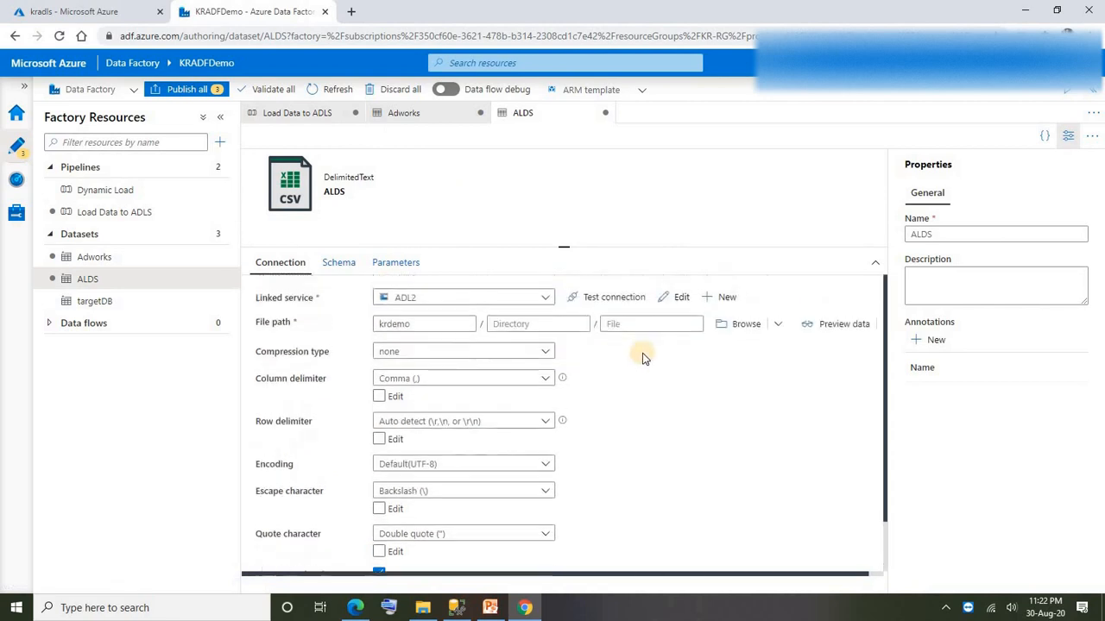
click(669, 321)
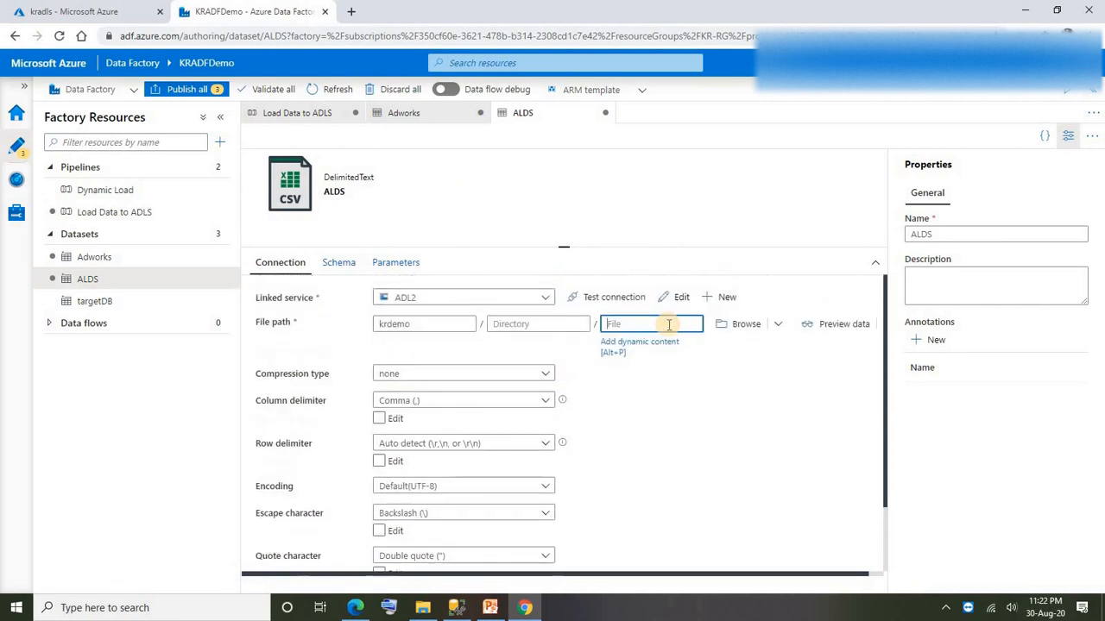
text(Londong)
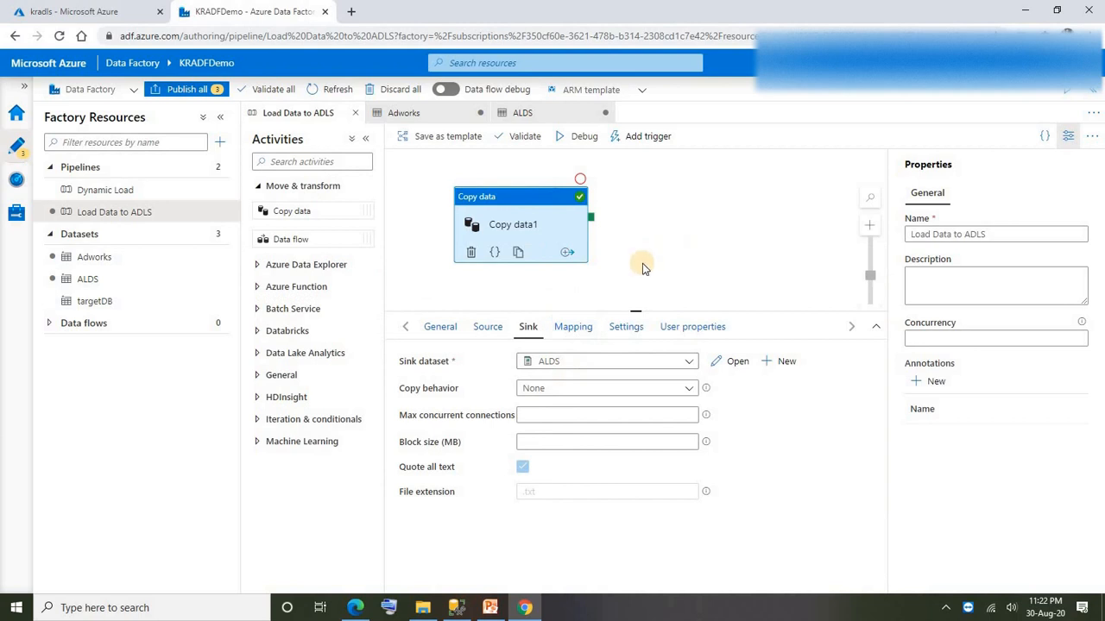
Debug the pipeline with City set to london and examine the sqlReaderQuery in the Copy data1 run's input
click(576, 136)
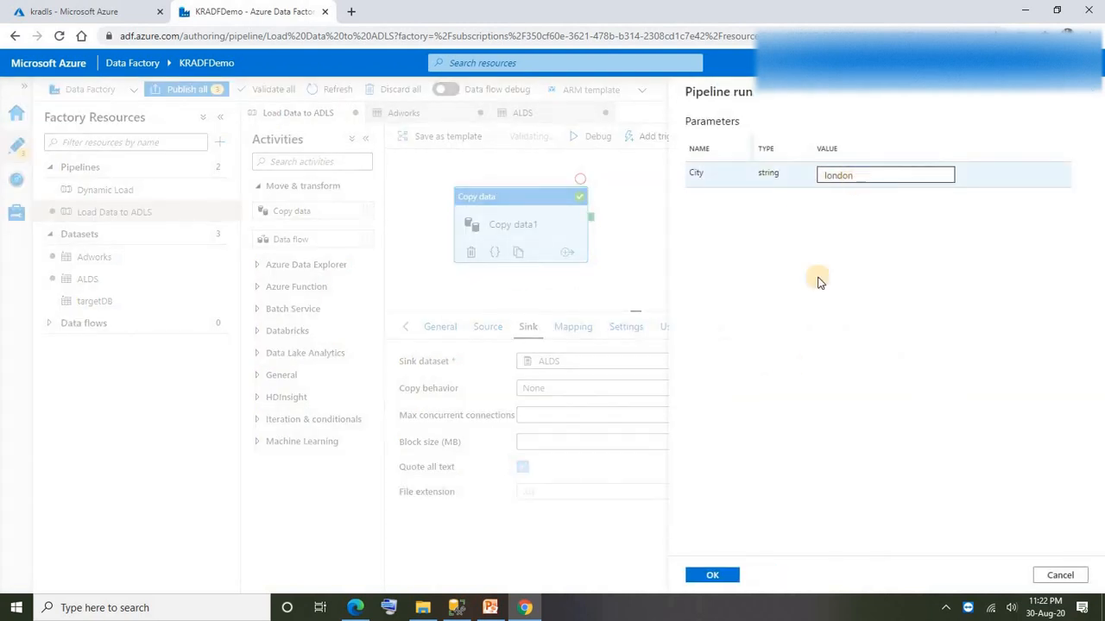
click(720, 575)
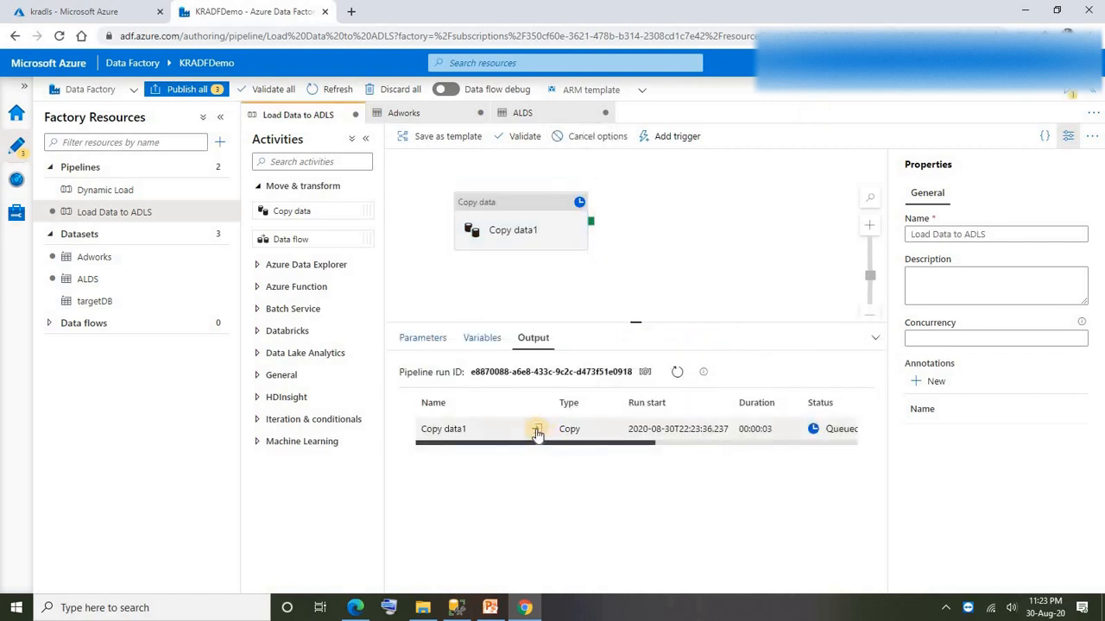
click(536, 430)
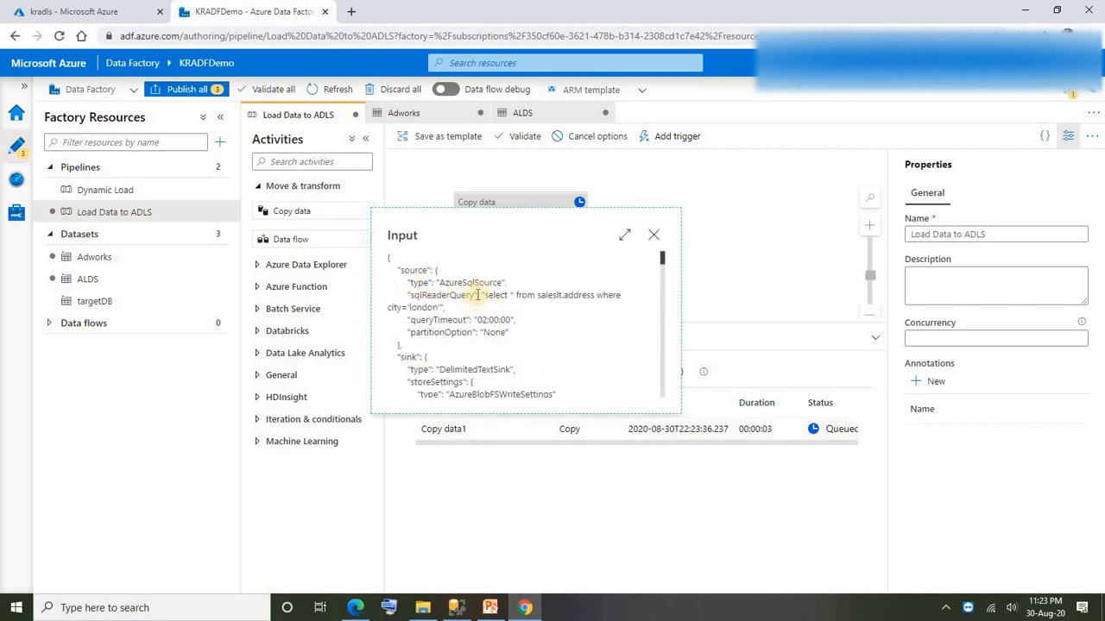
triple_click(509, 308)
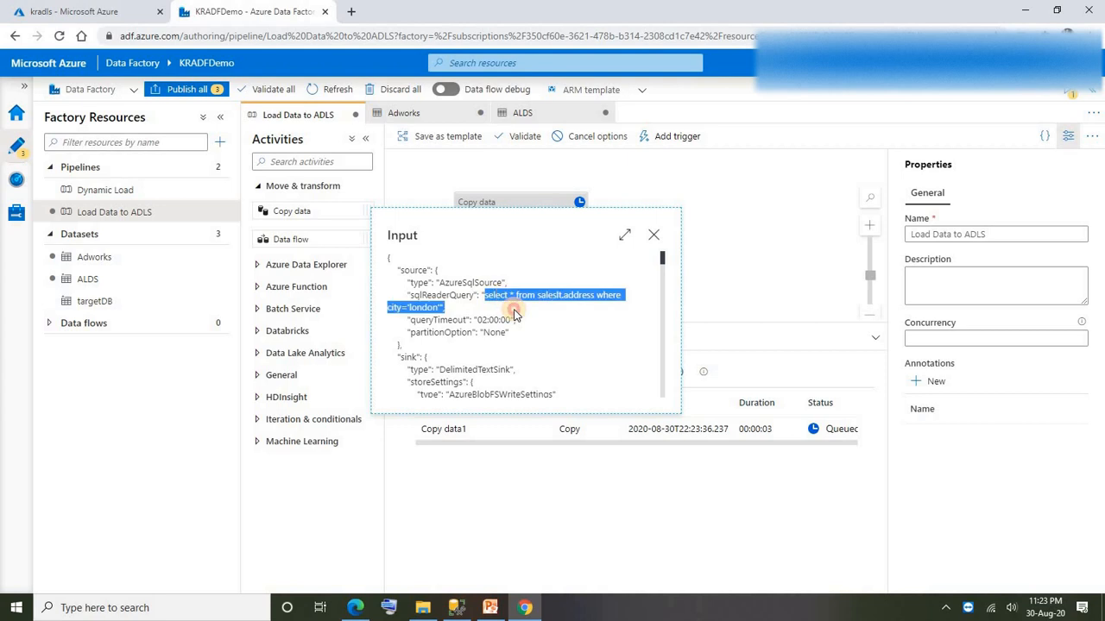
click(493, 300)
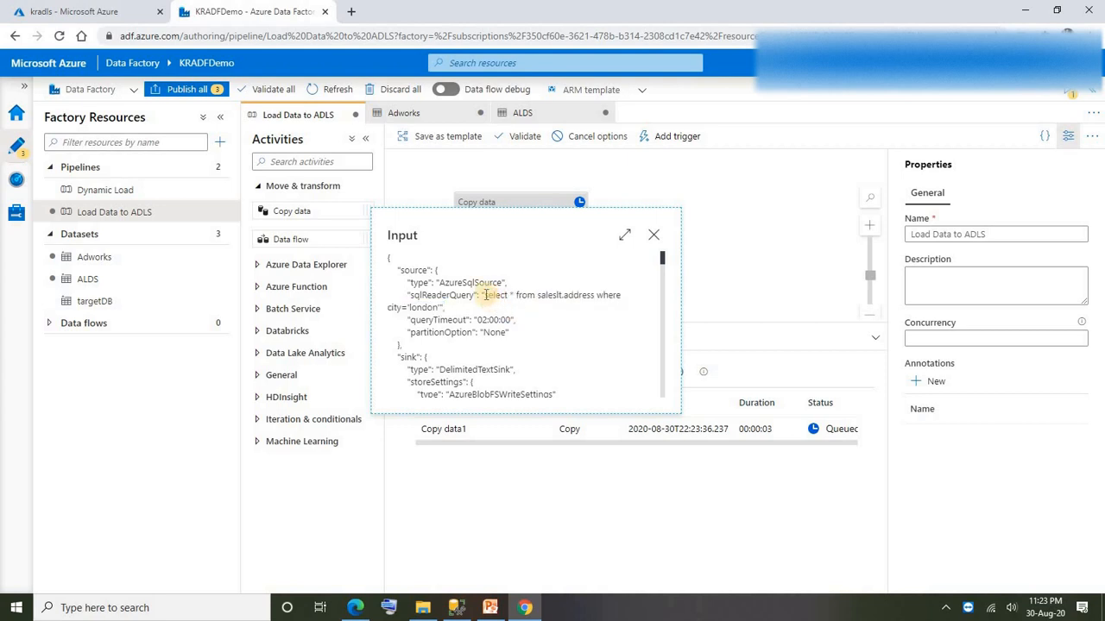
drag(486, 296, 488, 311)
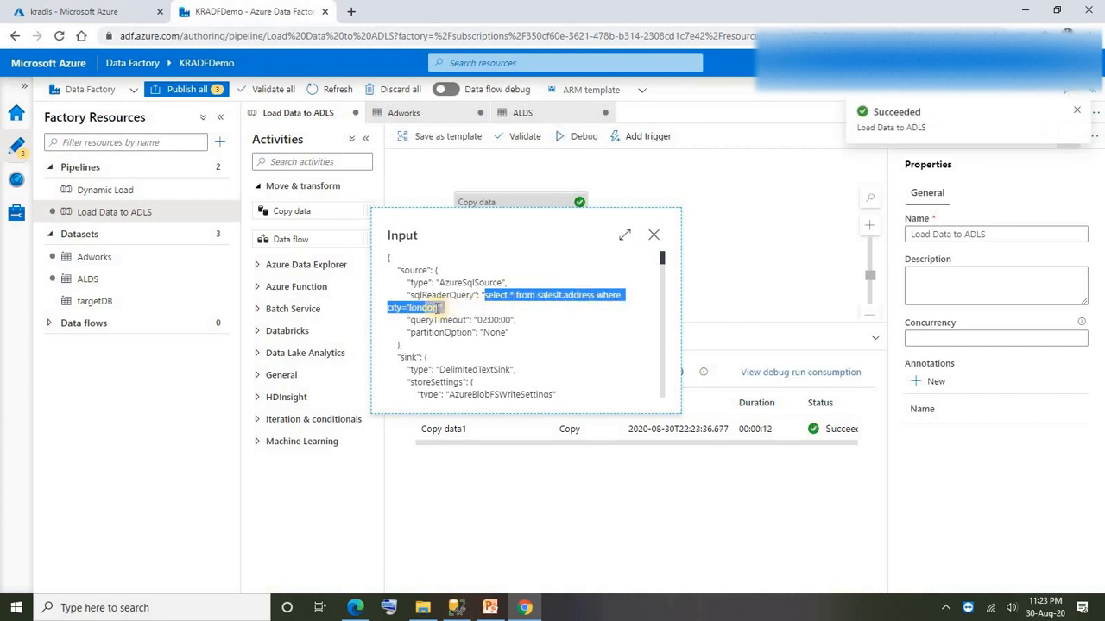
click(415, 308)
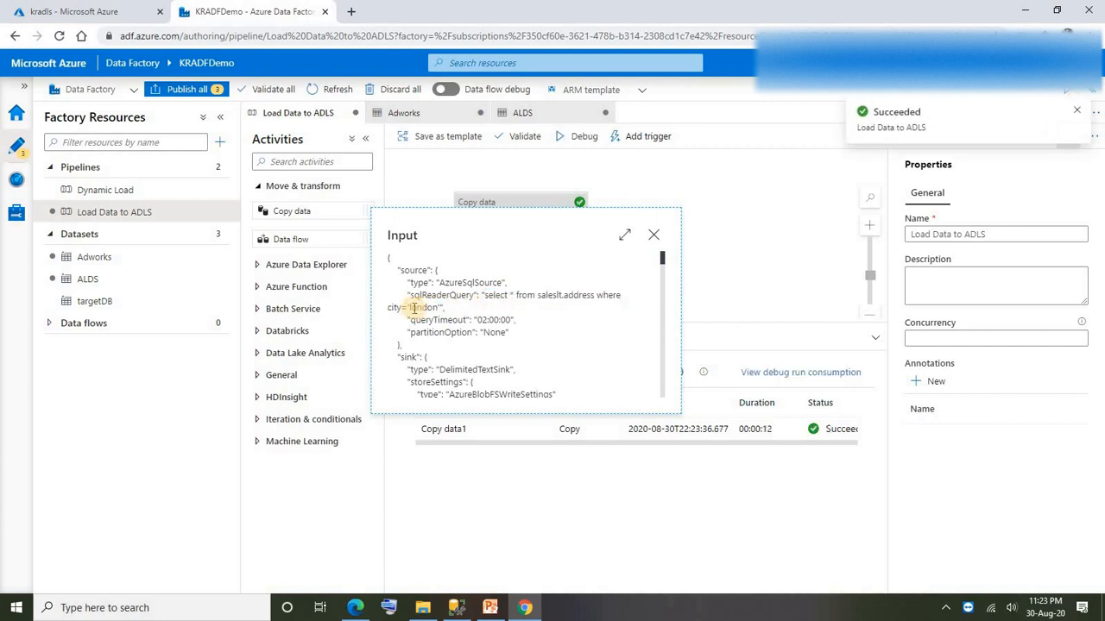
click(653, 235)
Examine the Copy data1 run details, comparing rows read from Azure SQL Database with rows written to Data Lake Storage Gen2
mouse_move(831, 424)
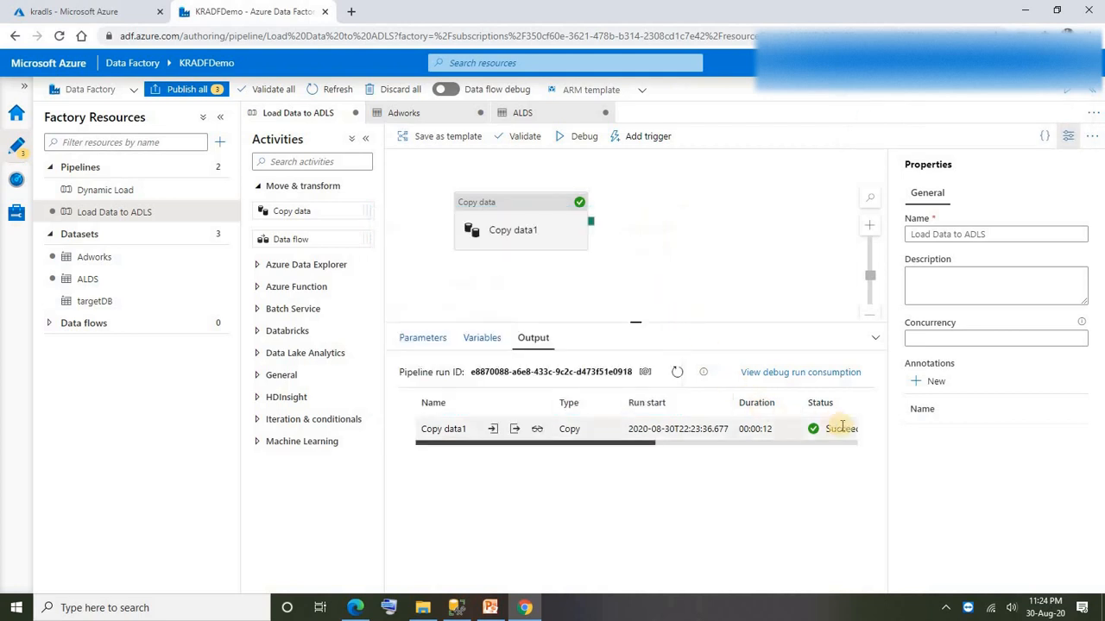
click(537, 432)
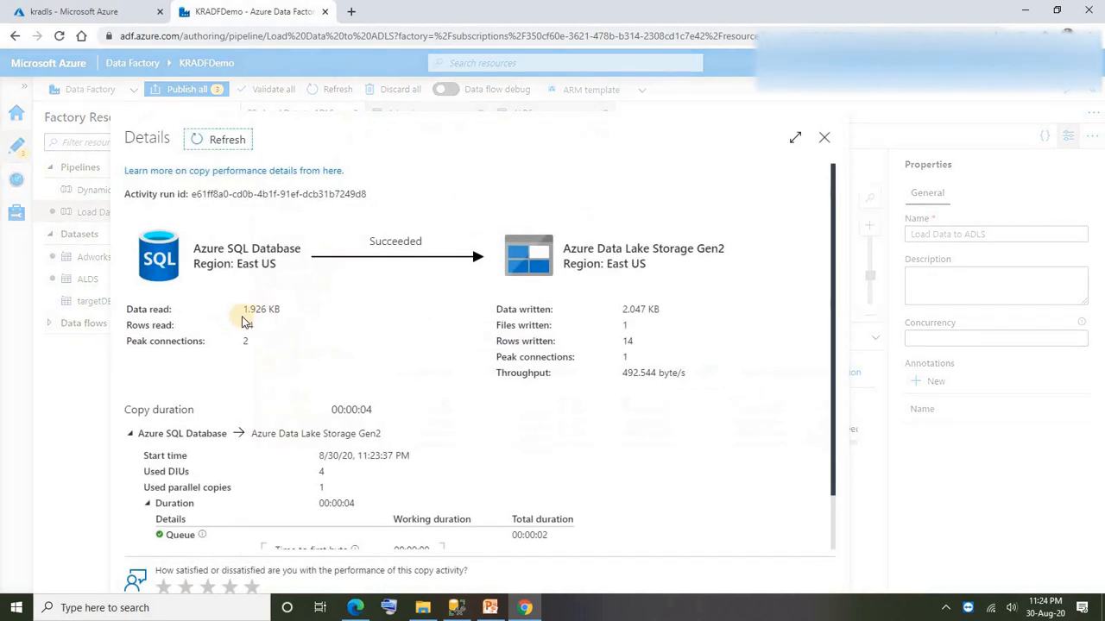
drag(128, 326, 255, 330)
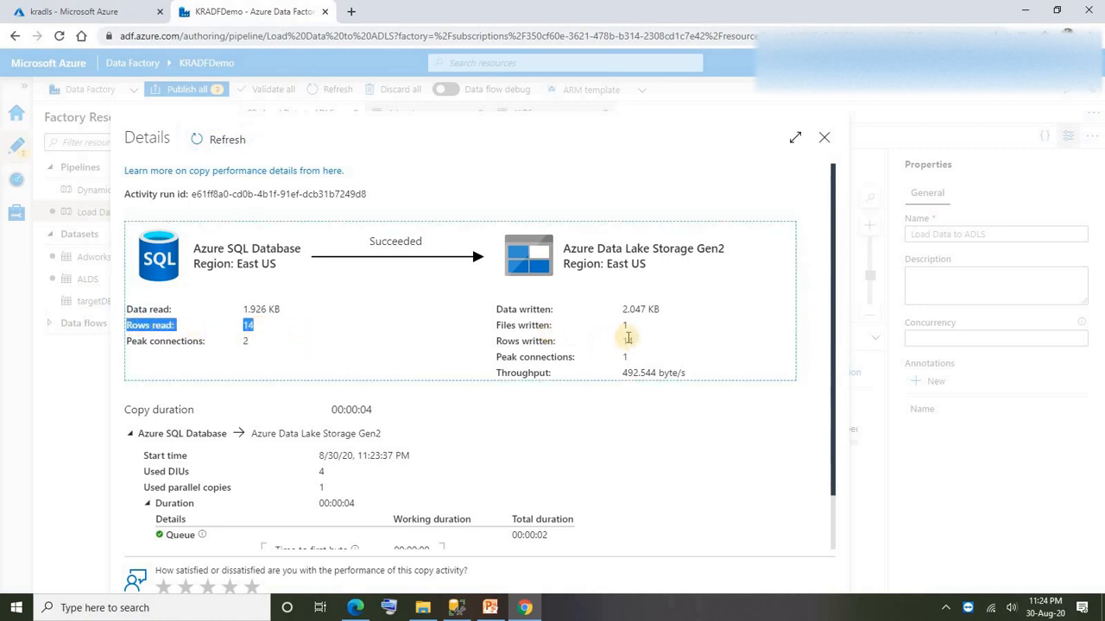
drag(583, 340, 498, 338)
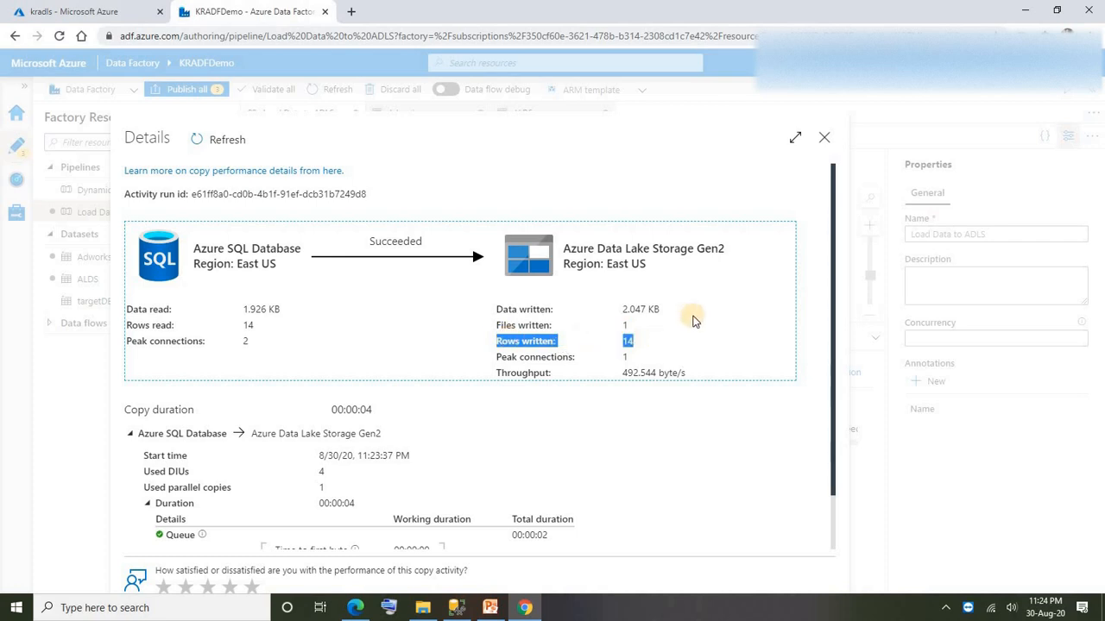
click(824, 138)
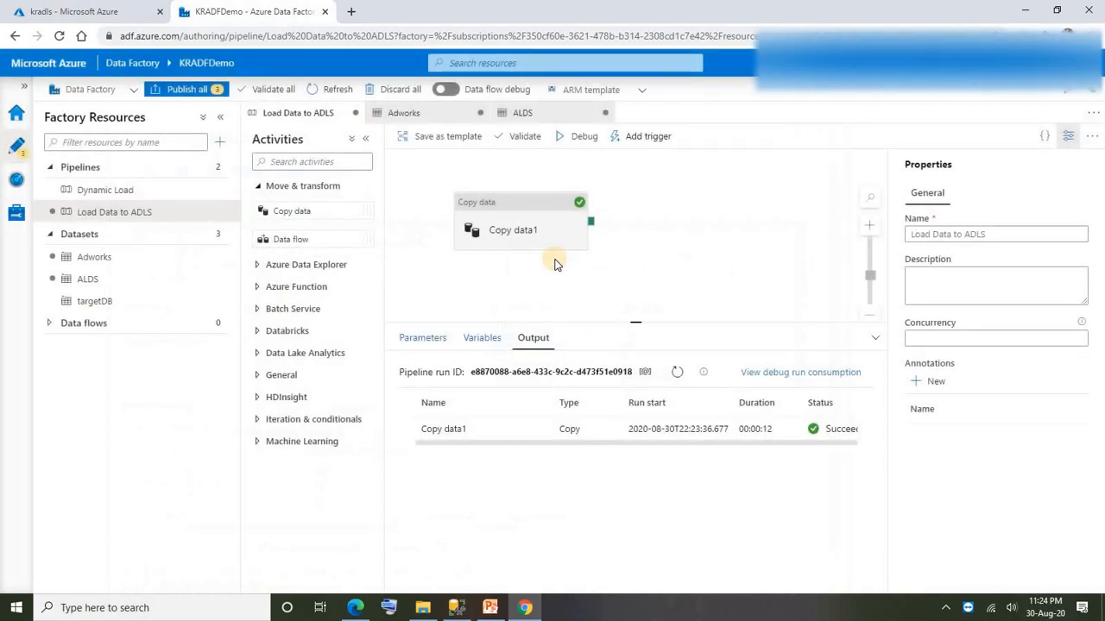
click(691, 262)
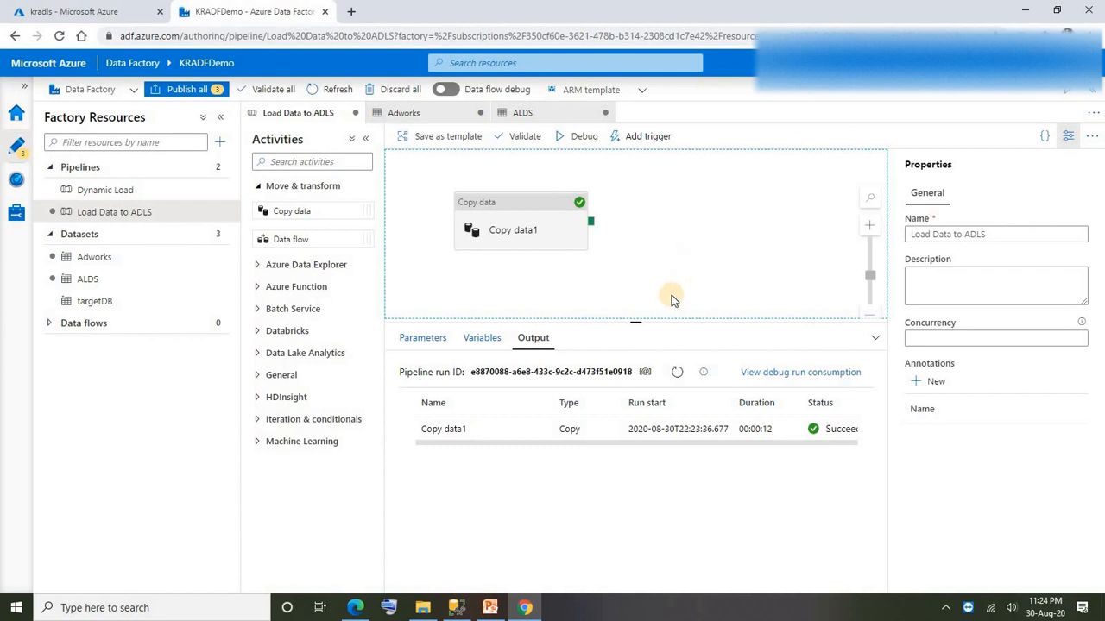
Reload the krdemo container in the kradls storage account, check the London file's entry, and return to the data factory
click(86, 12)
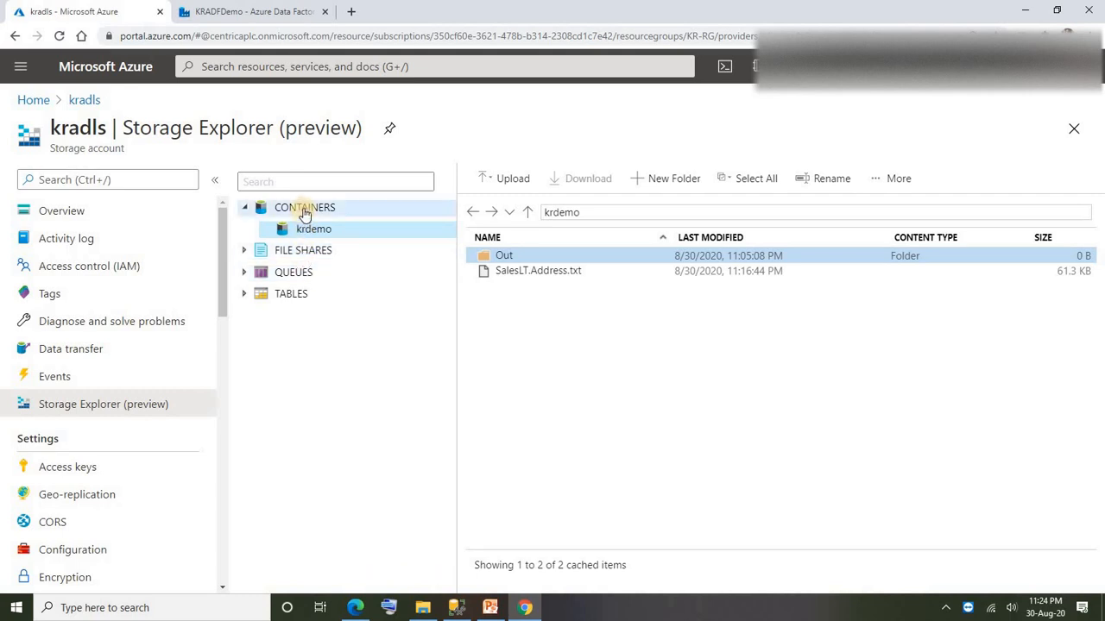
click(304, 212)
click(294, 229)
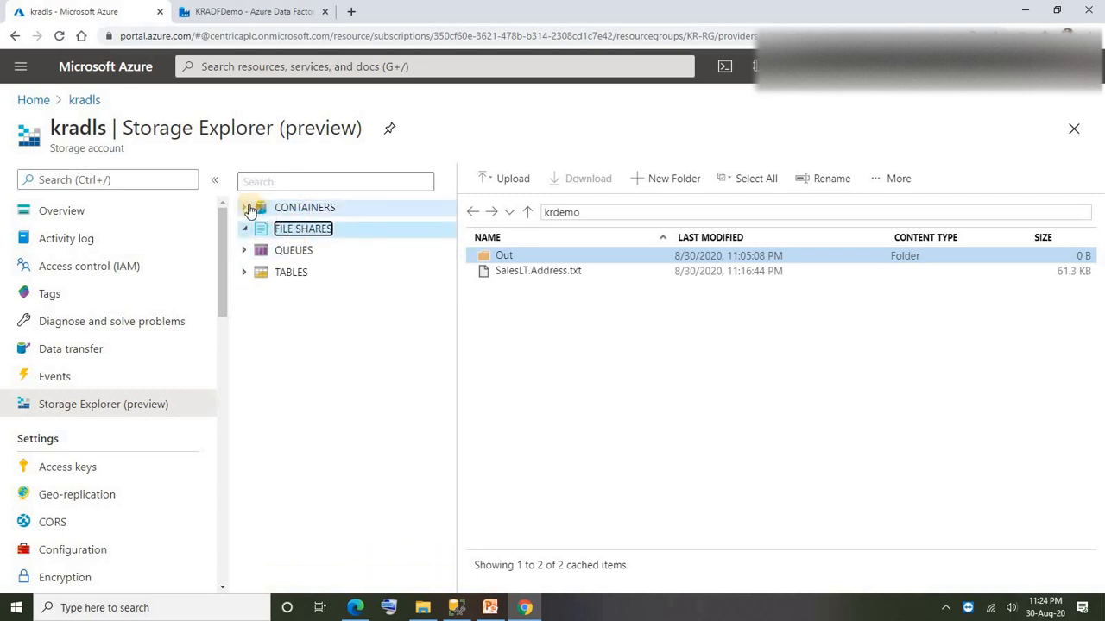
click(265, 214)
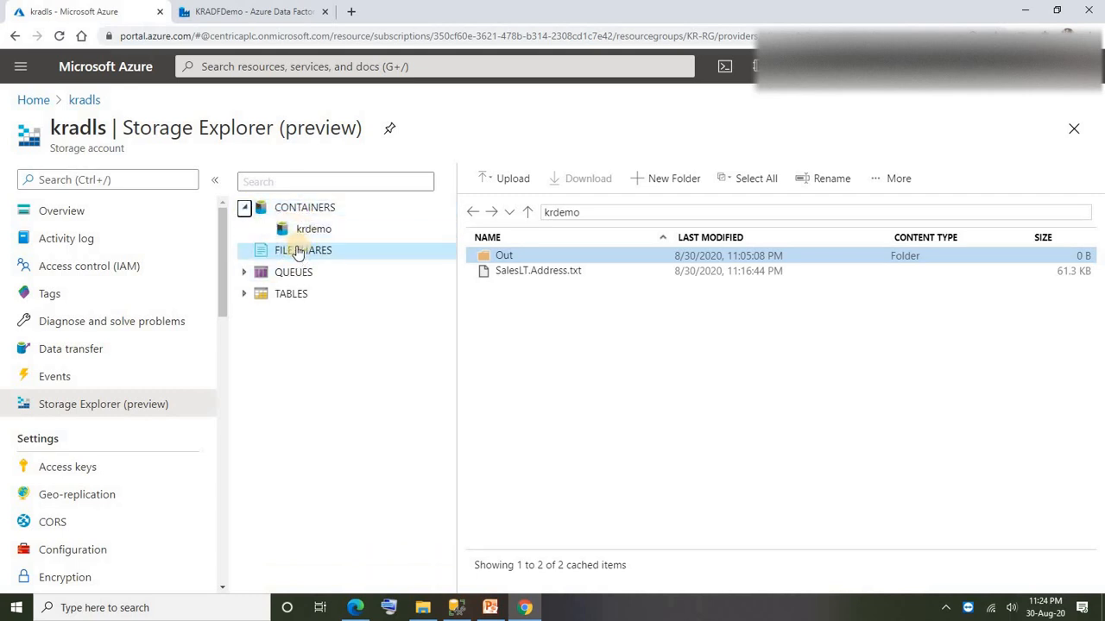
click(310, 230)
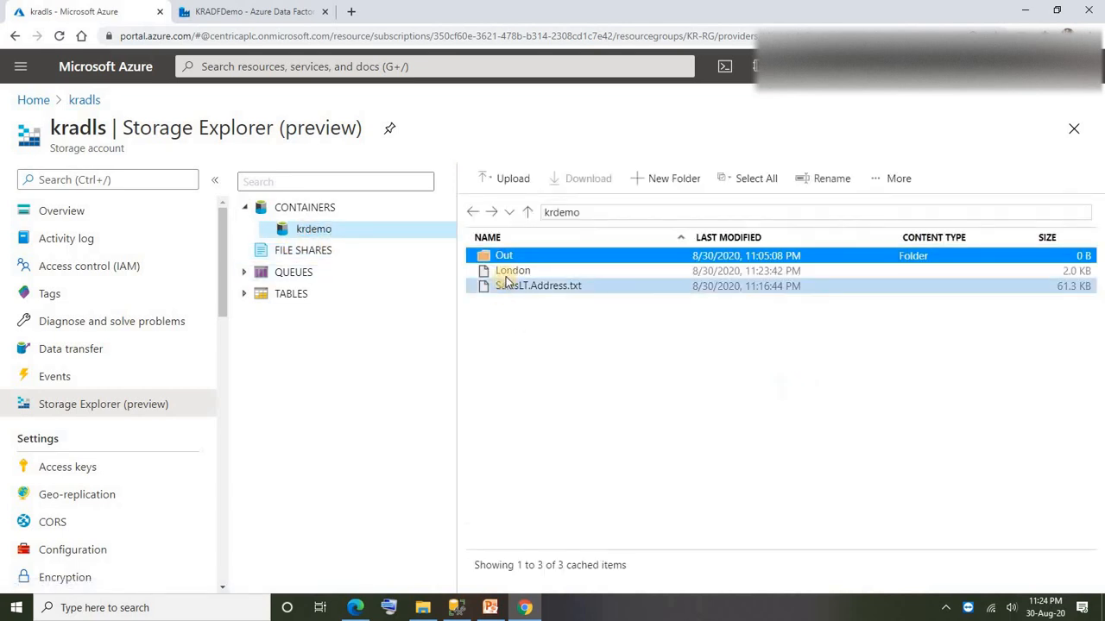
click(507, 273)
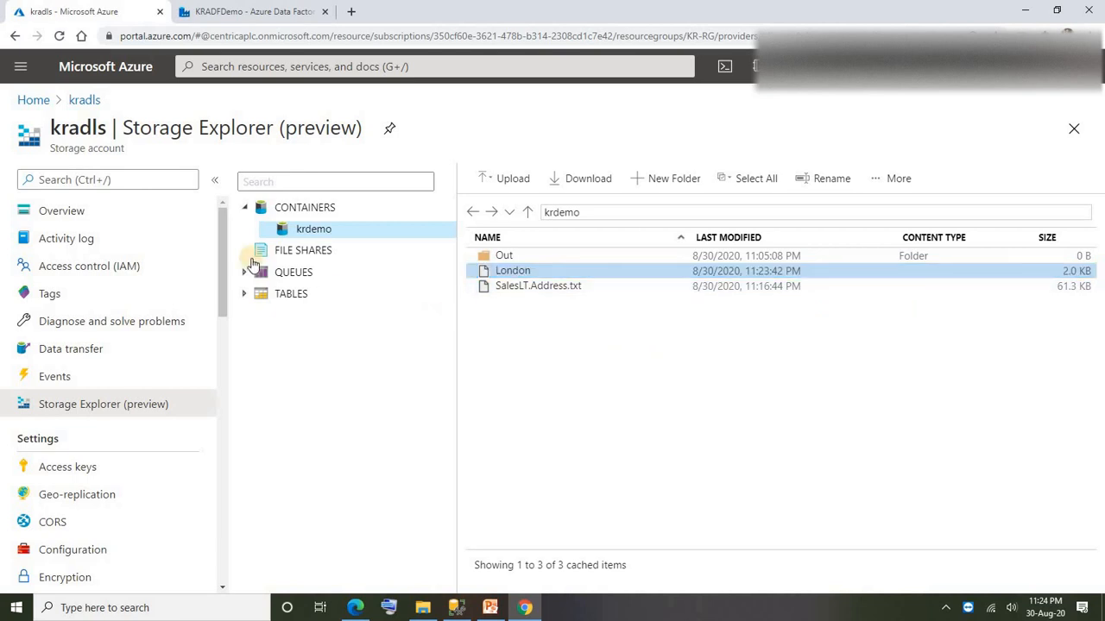
click(252, 12)
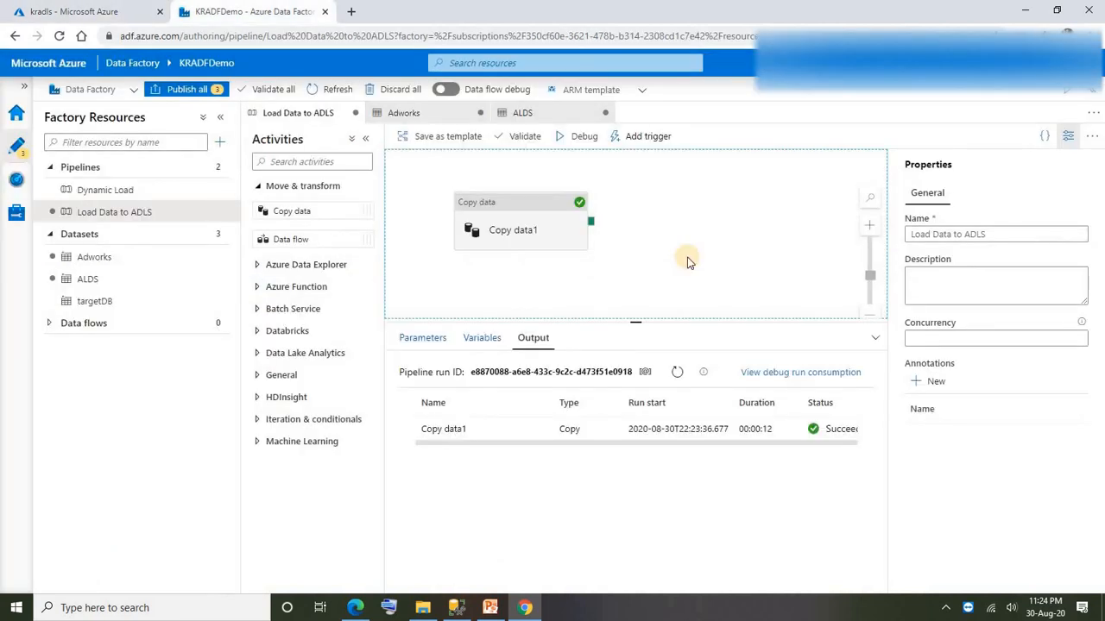